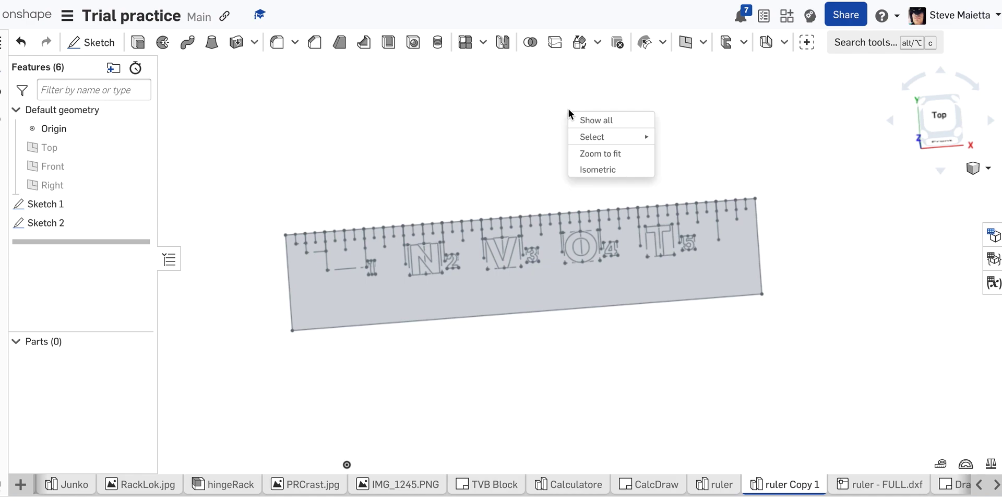
# - Hide and show Sketch 2 and Sketch 1 in turn to examine what each contributes to the ruler
pyautogui.click(527, 157)
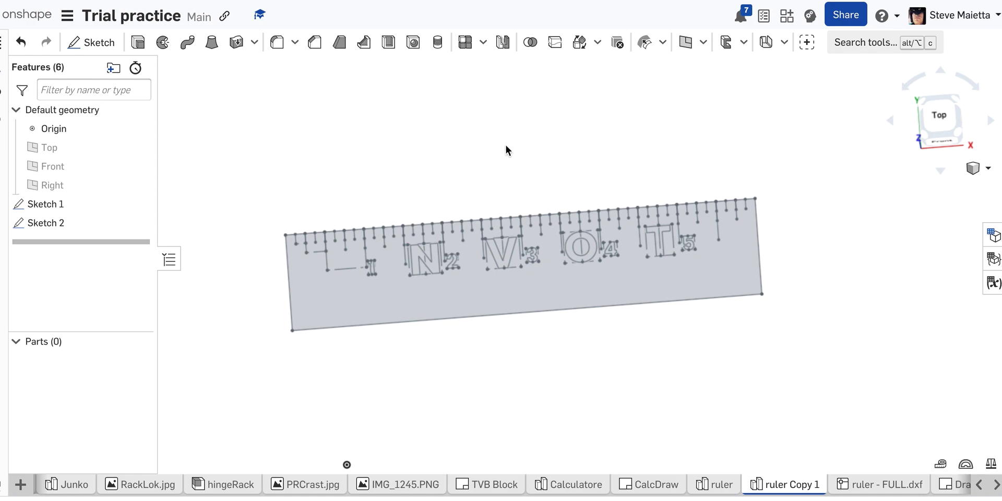
pyautogui.moveTo(425, 143)
pyautogui.mouseDown(button='right')
pyautogui.moveTo(467, 158)
pyautogui.moveTo(400, 121)
pyautogui.moveTo(418, 137)
pyautogui.mouseUp(button='right')
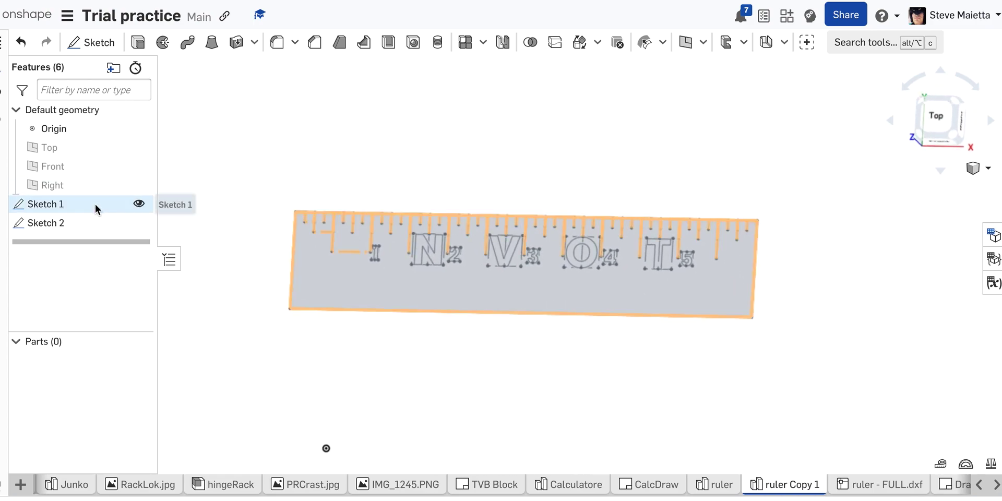
pyautogui.click(139, 224)
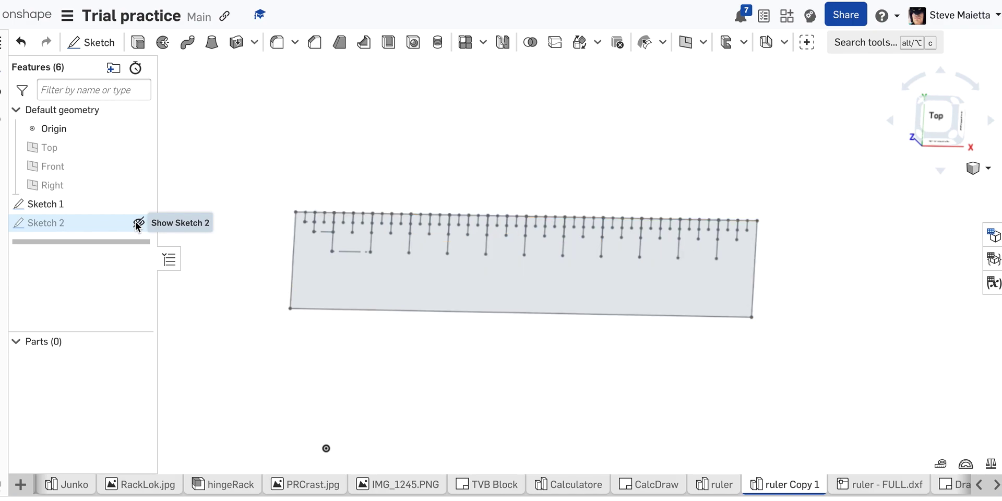
pyautogui.click(138, 223)
pyautogui.click(137, 204)
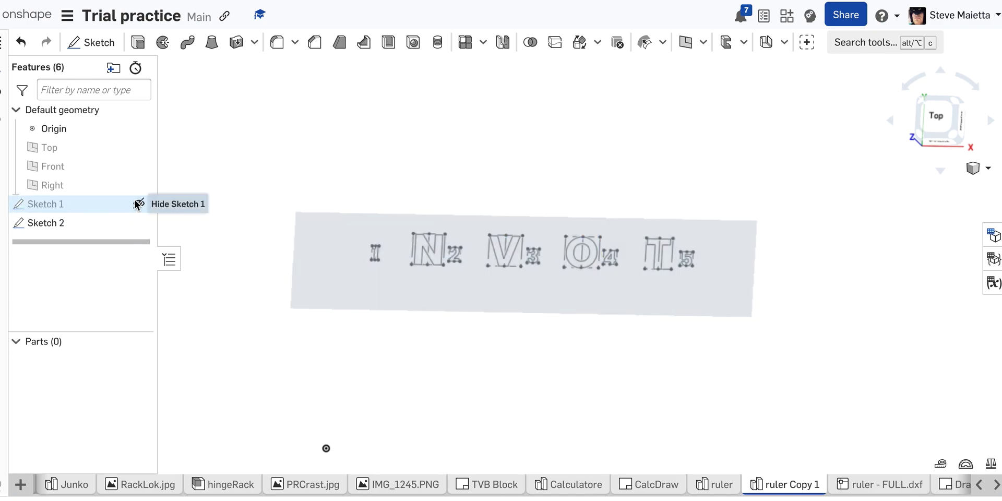
pyautogui.click(137, 204)
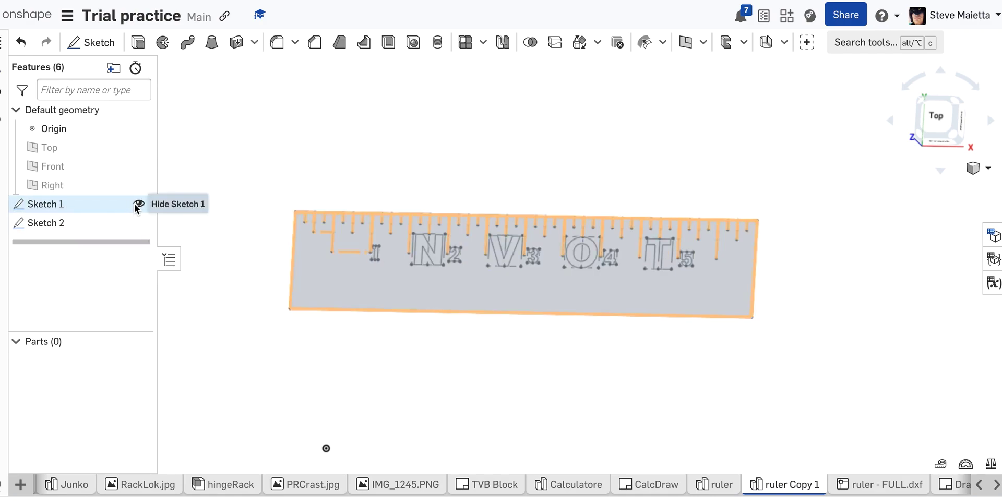
# - Hide the lettering of Sketch 2 and keep the ruler outline and tick marks of Sketch 1 shown
pyautogui.click(138, 224)
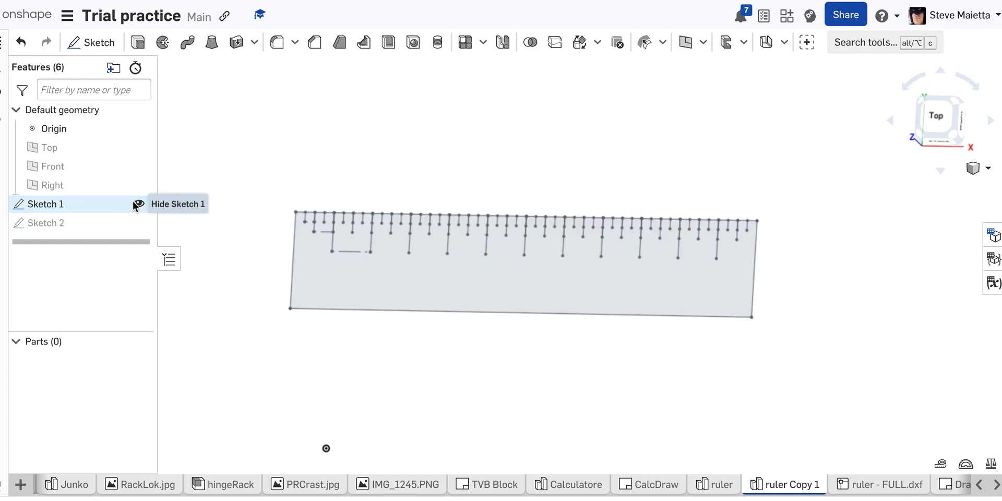
pyautogui.click(139, 205)
pyautogui.click(138, 204)
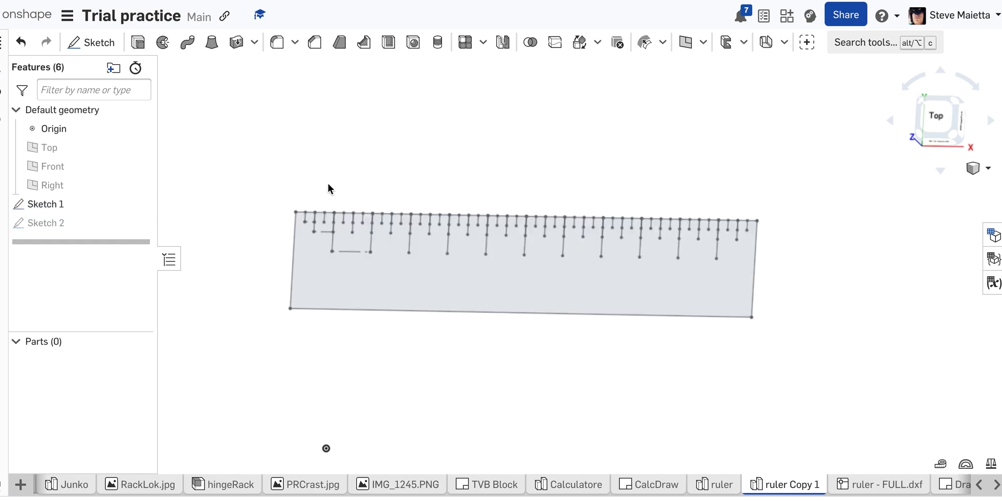
# - Start a new sketch on the ruler face of Sketch 1, seen squarely from the Bottom view
pyautogui.moveTo(342, 168); pyautogui.dragTo(349, 183, button='right')
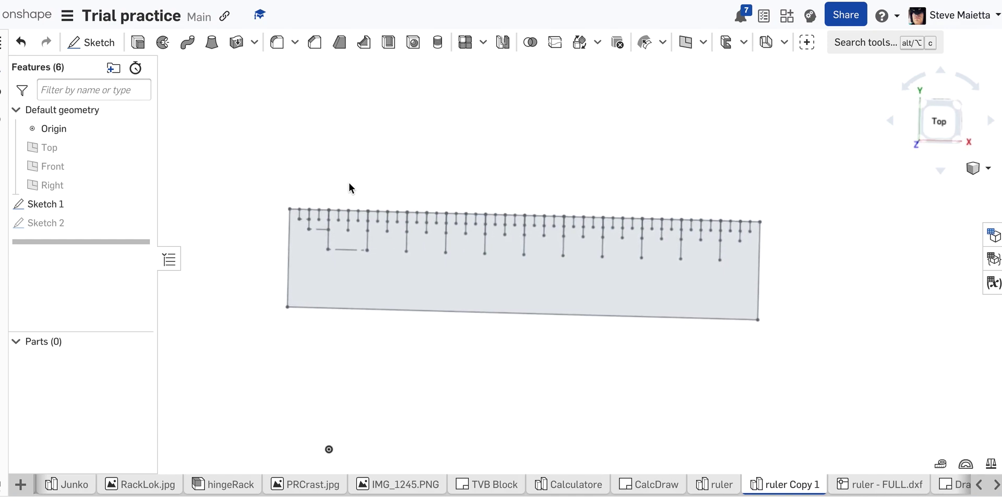
pyautogui.moveTo(427, 123); pyautogui.dragTo(422, 285, button='right')
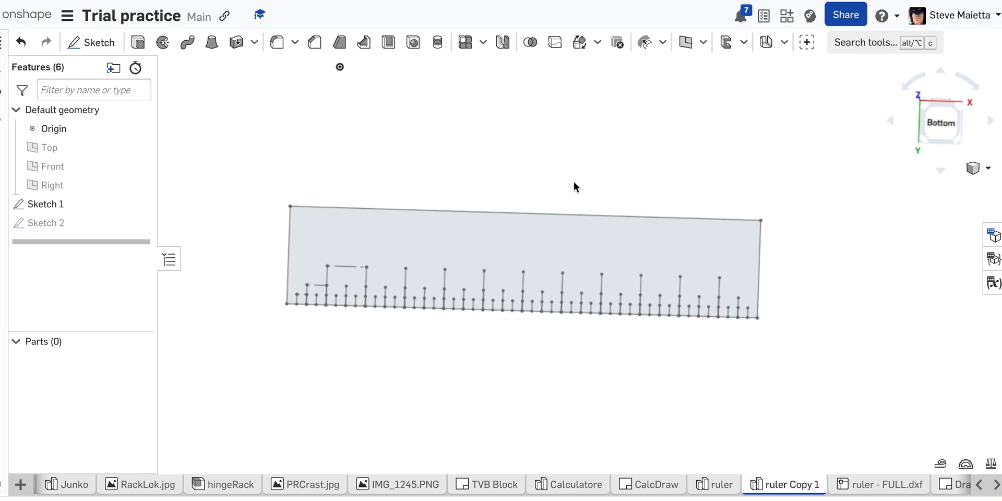
pyautogui.click(935, 127)
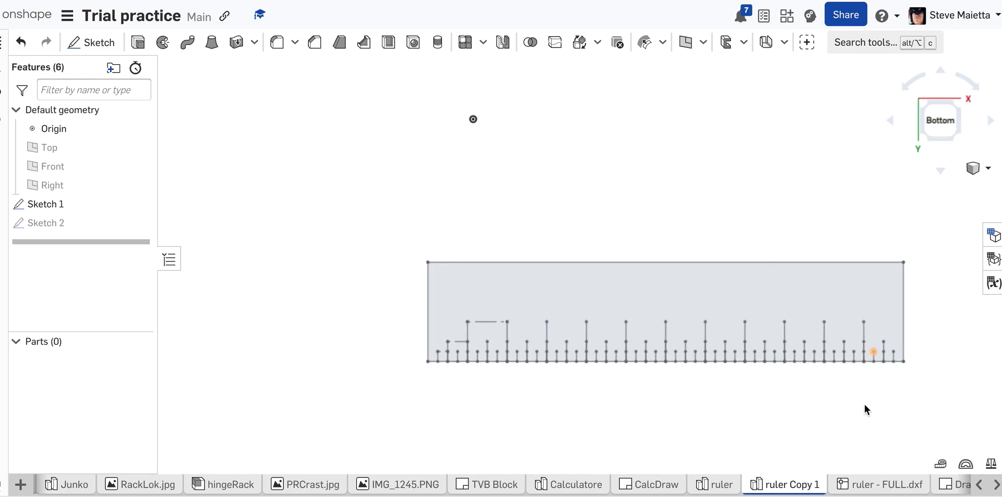
pyautogui.scroll(4, 870, 396)
pyautogui.click(535, 246)
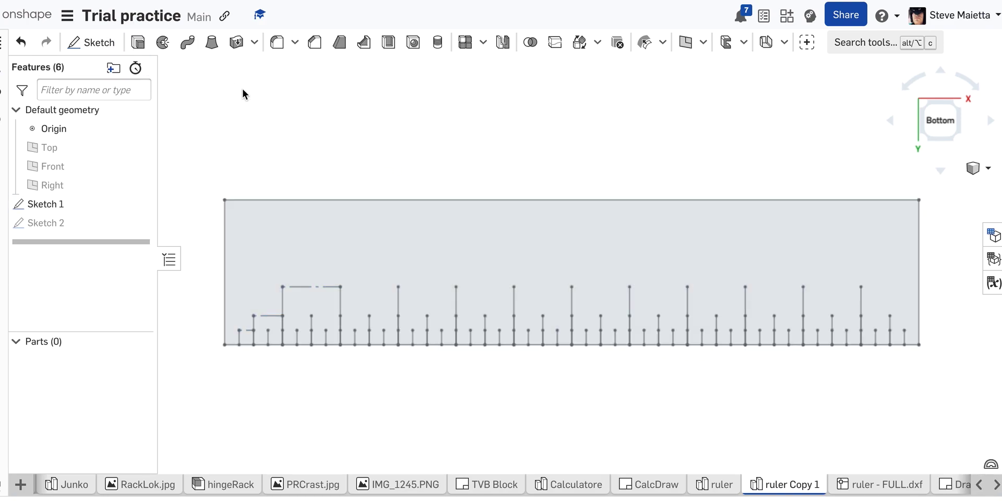
pyautogui.hotkey('shift', 's')
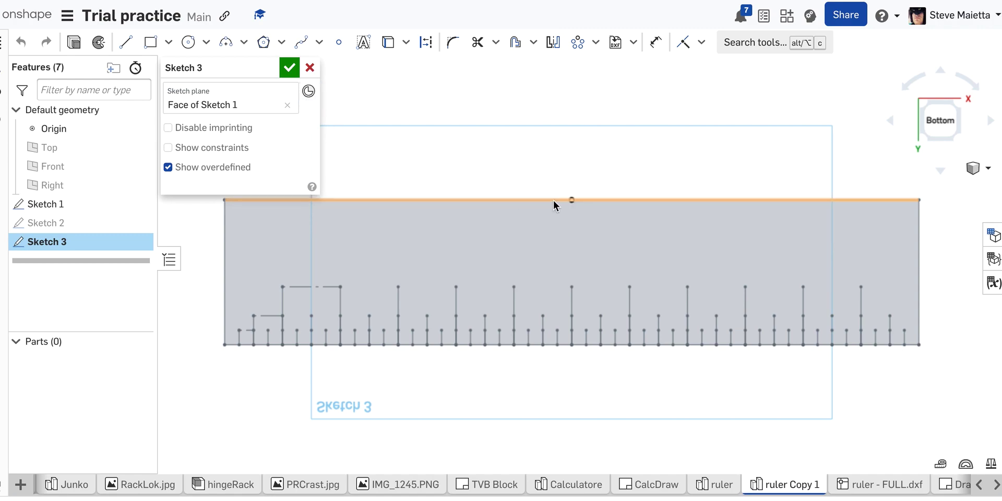
# - Draw a circle of 0.05 in diameter centred on the middle tick mark's end point on the ruler's tick edge
pyautogui.scroll(-2, 553, 199)
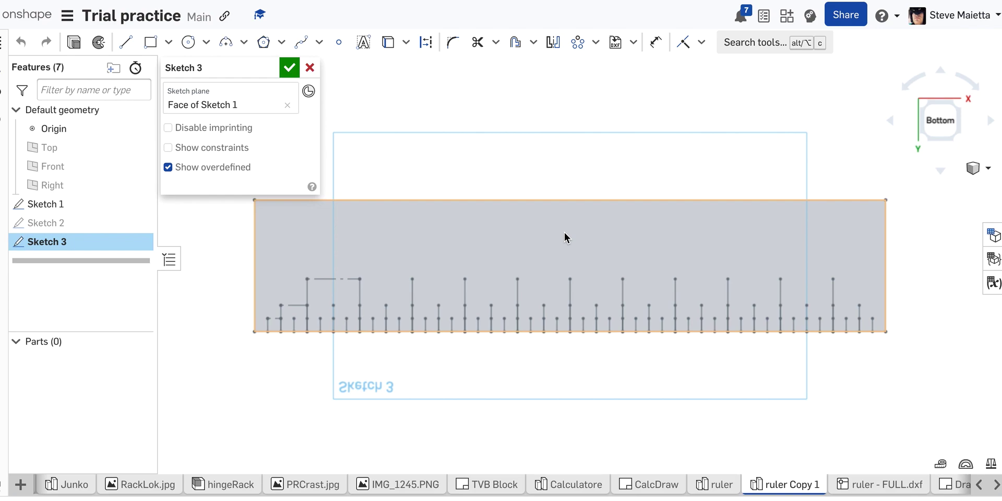
pyautogui.scroll(2, 569, 333)
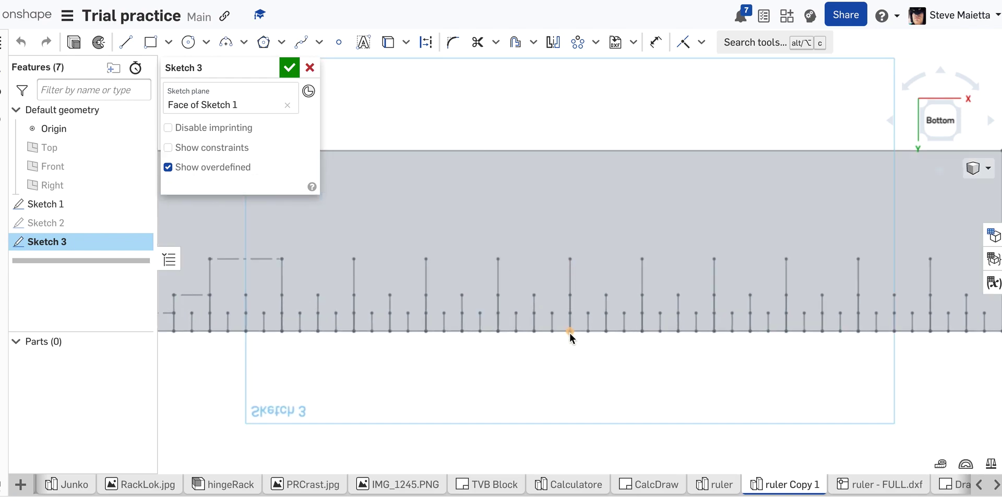
pyautogui.scroll(3, 569, 333)
pyautogui.press('c')
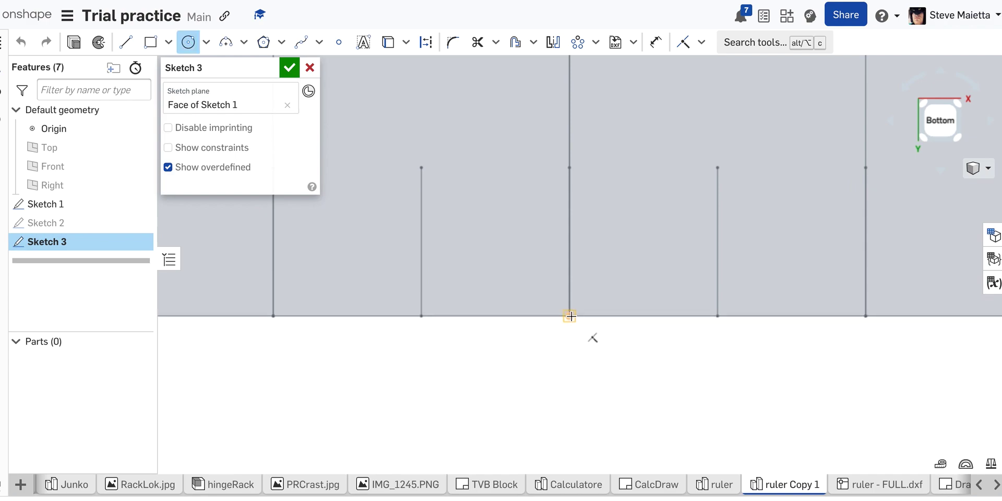
pyautogui.click(571, 316)
pyautogui.click(579, 345)
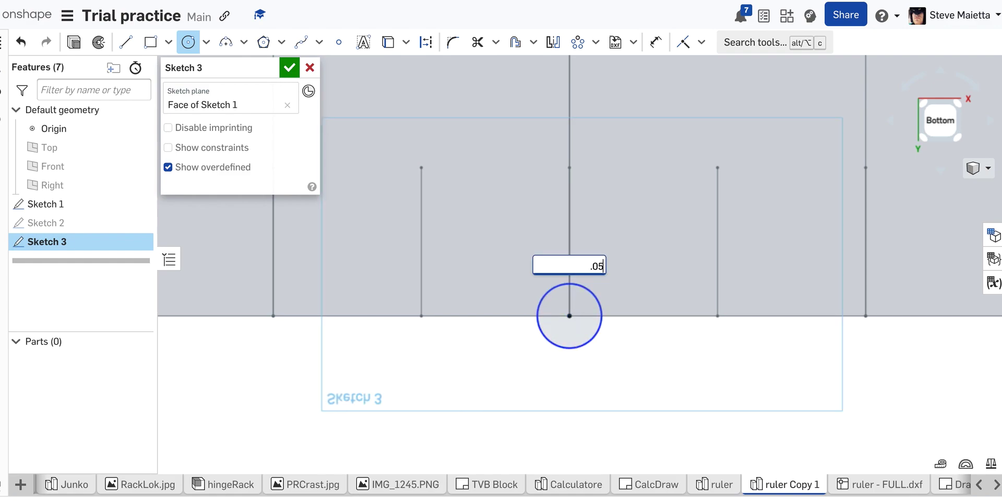
pyautogui.write('.05')
pyautogui.press('Return')
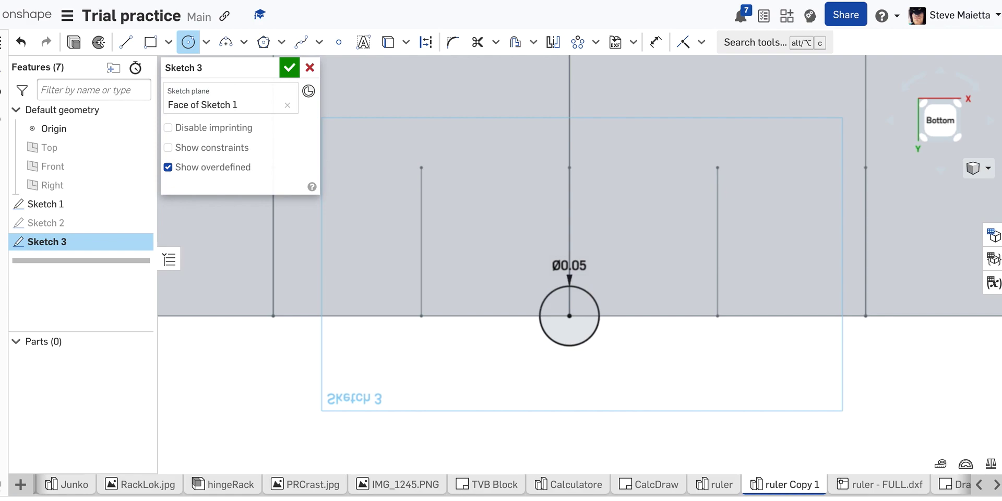
# - Draw a horizontal line about 3.7 in long from the small circle's centre along the tick edge, extending past the ruler's end
pyautogui.scroll(-5, 600, 368)
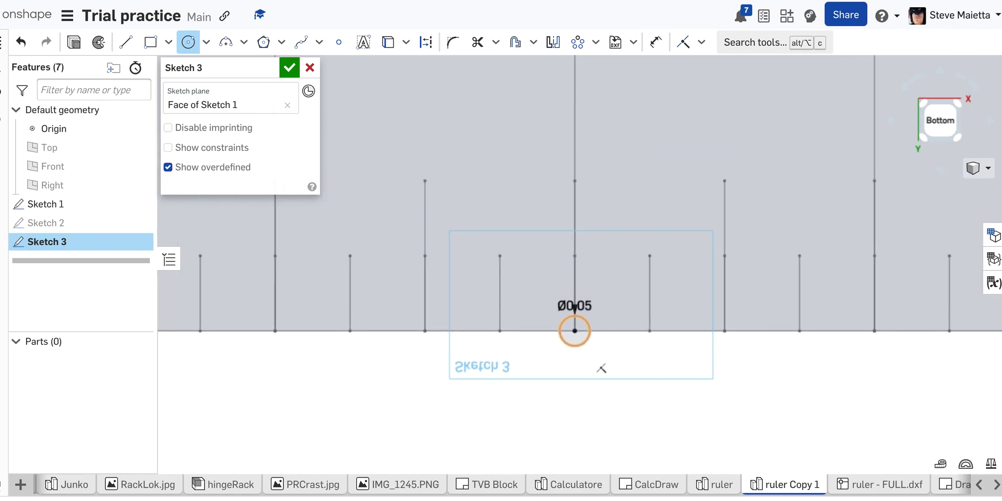
pyautogui.scroll(-6, 601, 369)
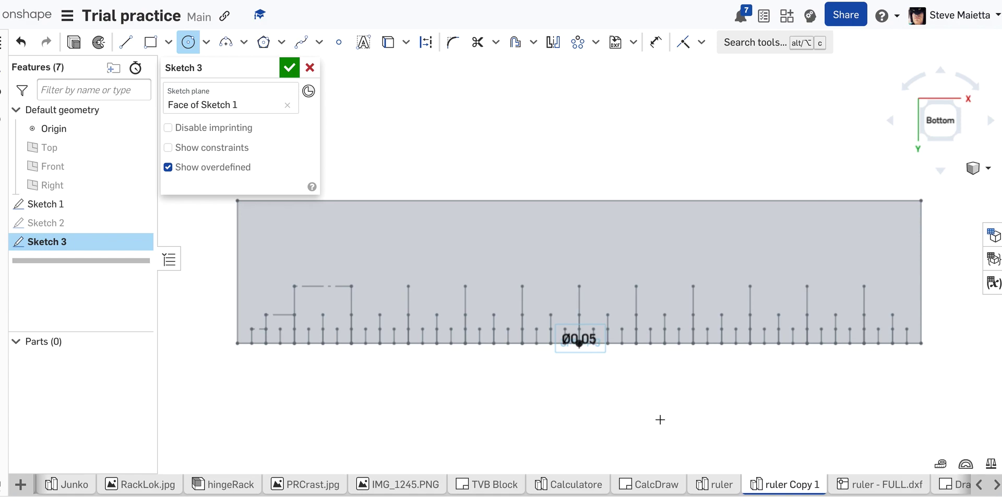
pyautogui.press('l')
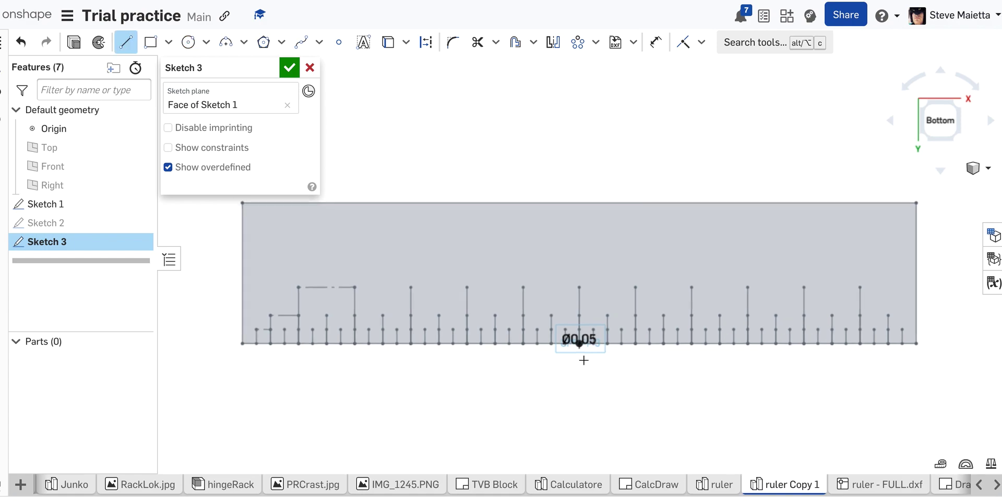
pyautogui.scroll(-5, 584, 360)
pyautogui.scroll(10, 604, 380)
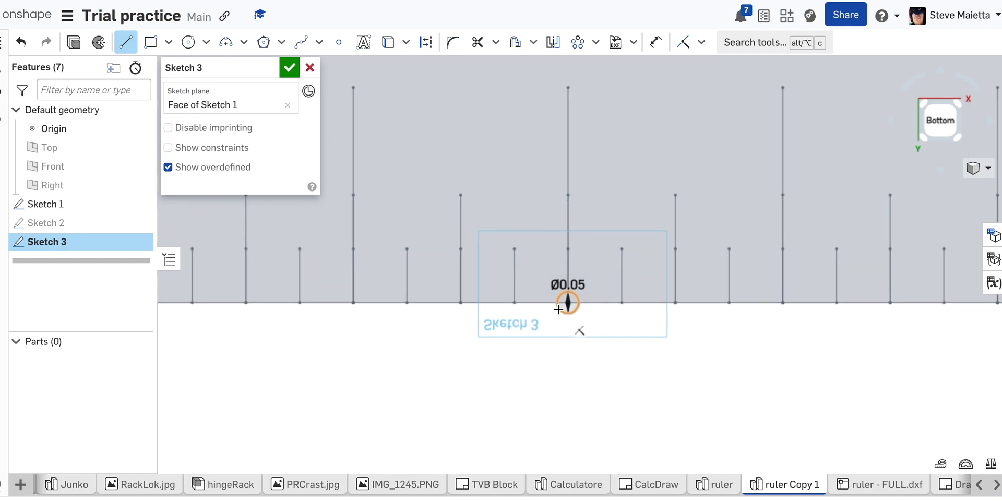
pyautogui.scroll(5, 557, 313)
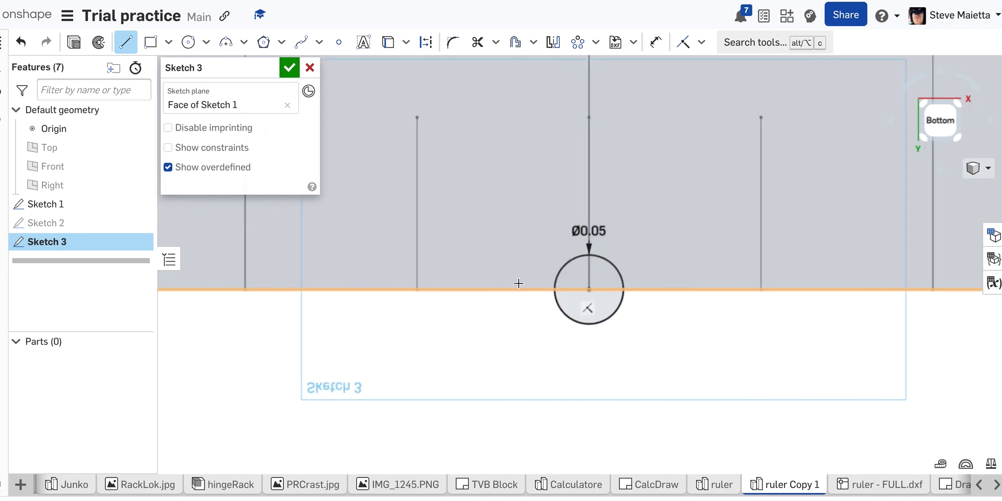
pyautogui.scroll(-5, 589, 289)
pyautogui.click(589, 288)
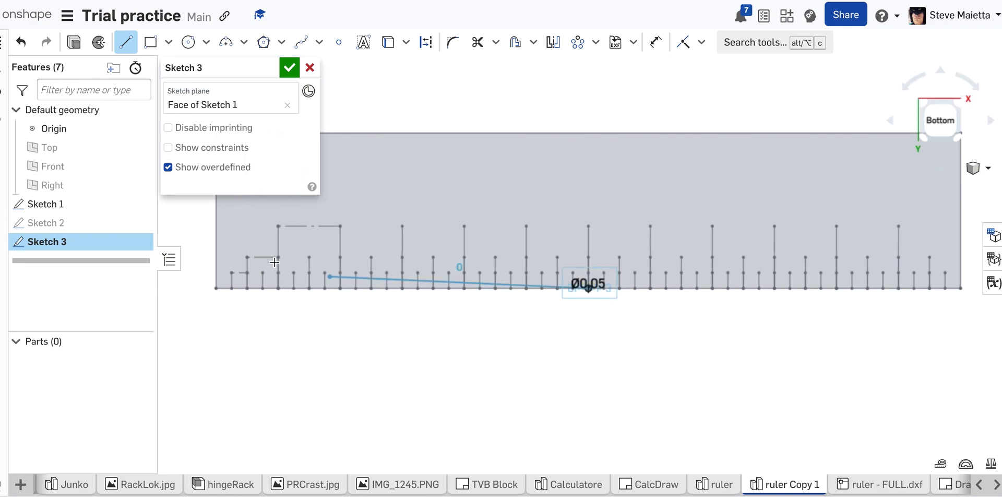
pyautogui.scroll(3, 208, 289)
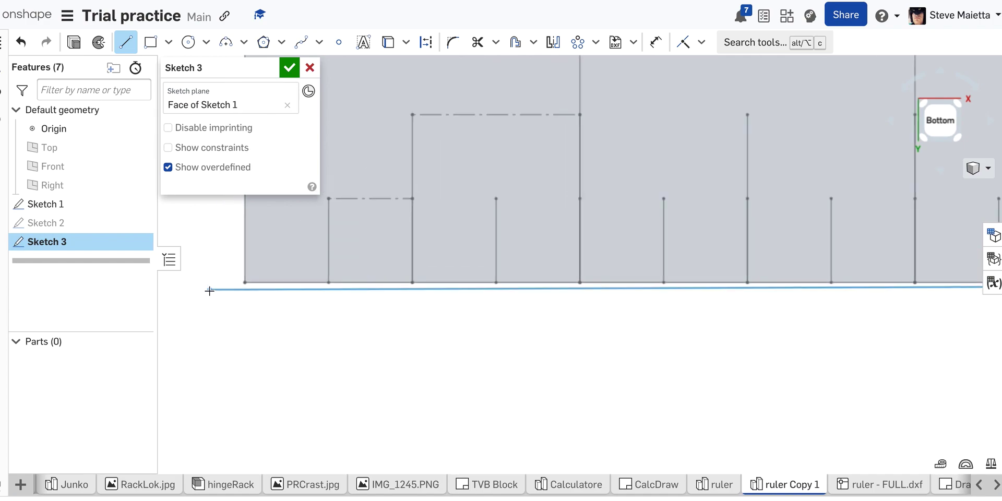
pyautogui.scroll(-4, 209, 290)
pyautogui.scroll(-5, 209, 291)
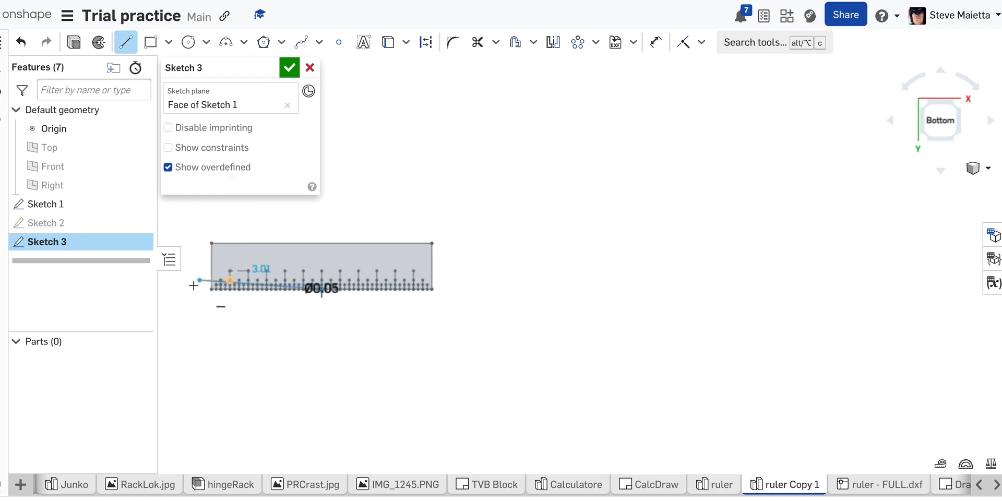
pyautogui.click(185, 290)
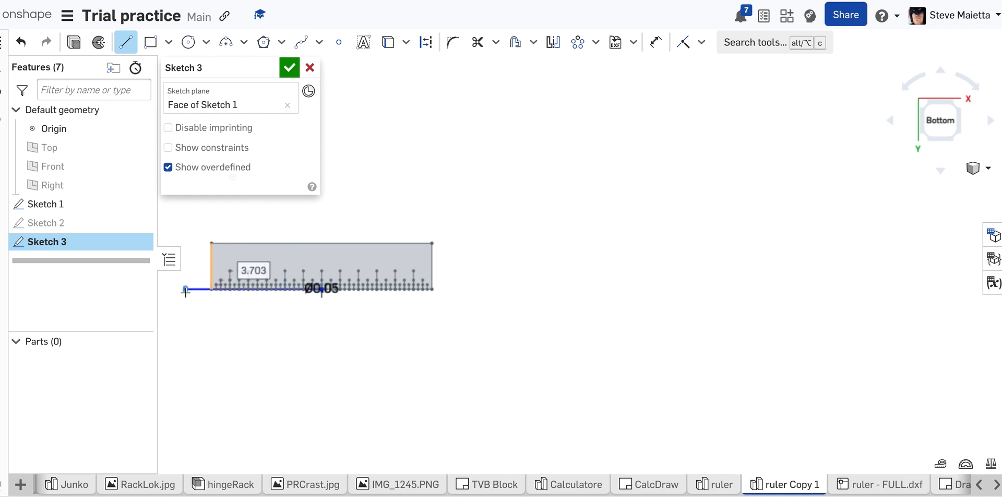
pyautogui.press('Escape')
# - Start a circular pattern of the horizontal line that runs along the ruler's tick edge
pyautogui.scroll(5, 164, 303)
pyautogui.scroll(-5, 163, 302)
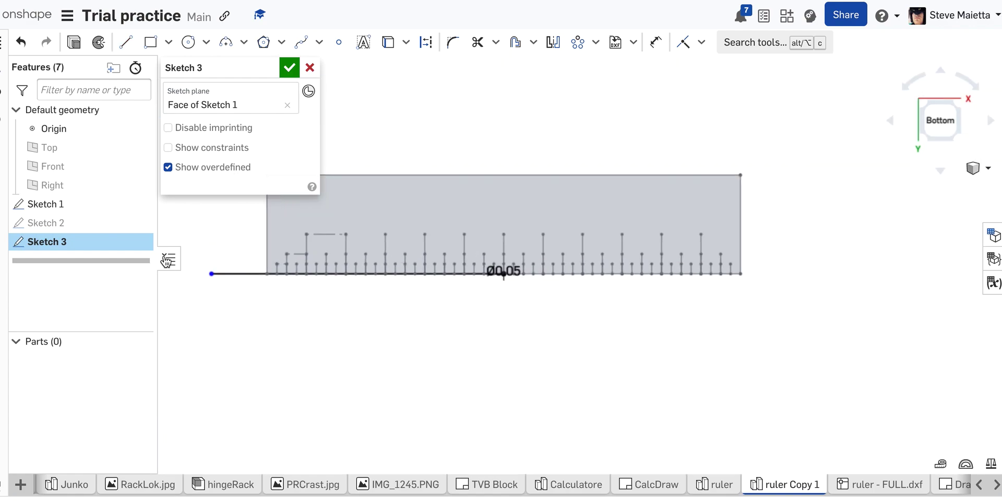
pyautogui.scroll(5, 210, 212)
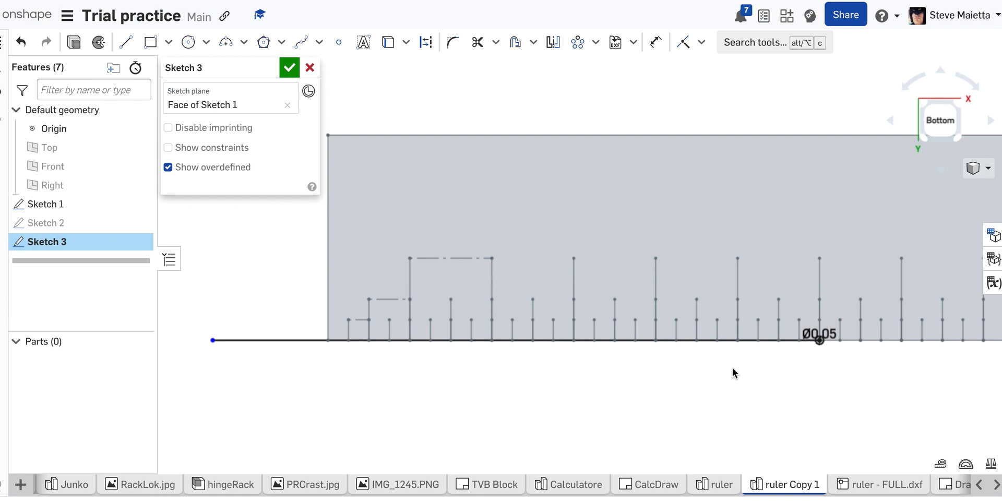
pyautogui.click(595, 42)
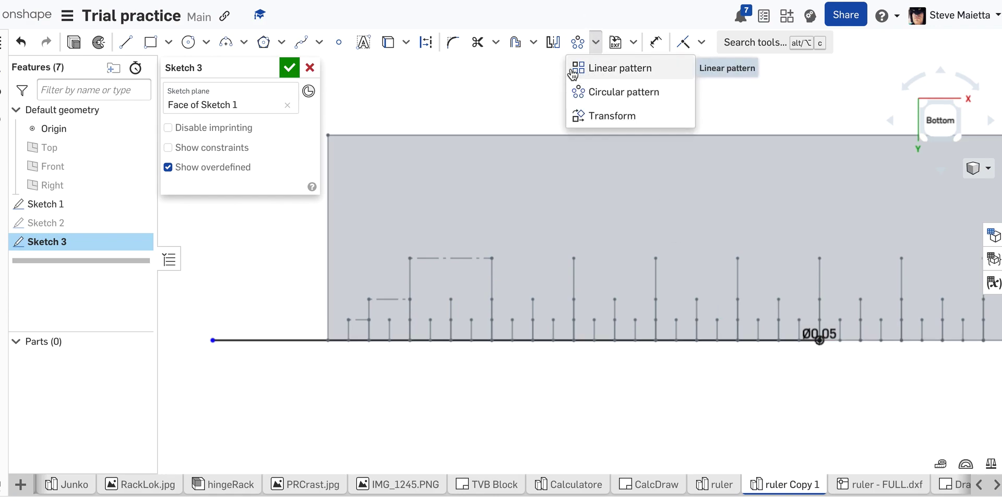
pyautogui.click(576, 91)
pyautogui.scroll(2, 576, 89)
pyautogui.scroll(-3, 576, 88)
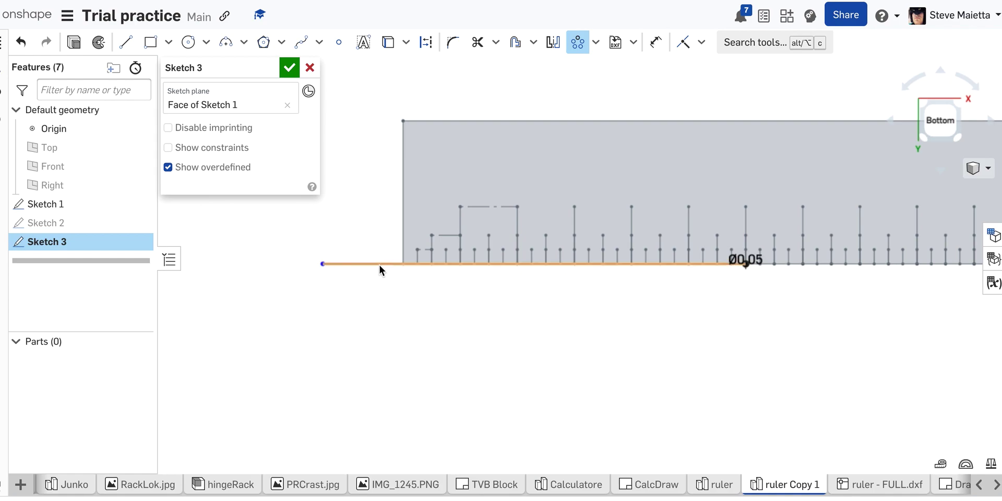
pyautogui.click(378, 264)
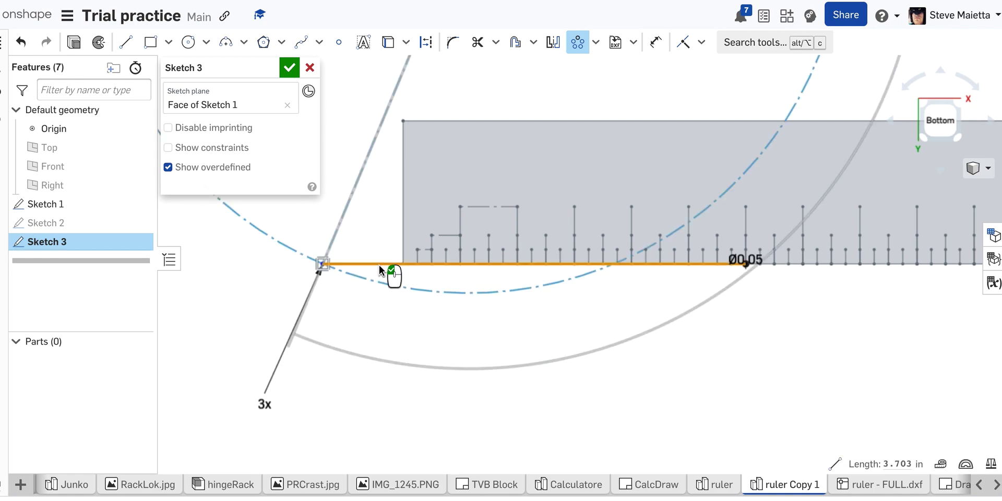
# - Try to move the circular pattern's centre from the origin onto the small circle's centre at the middle tick mark
pyautogui.scroll(-1, 379, 264)
pyautogui.scroll(-6, 379, 264)
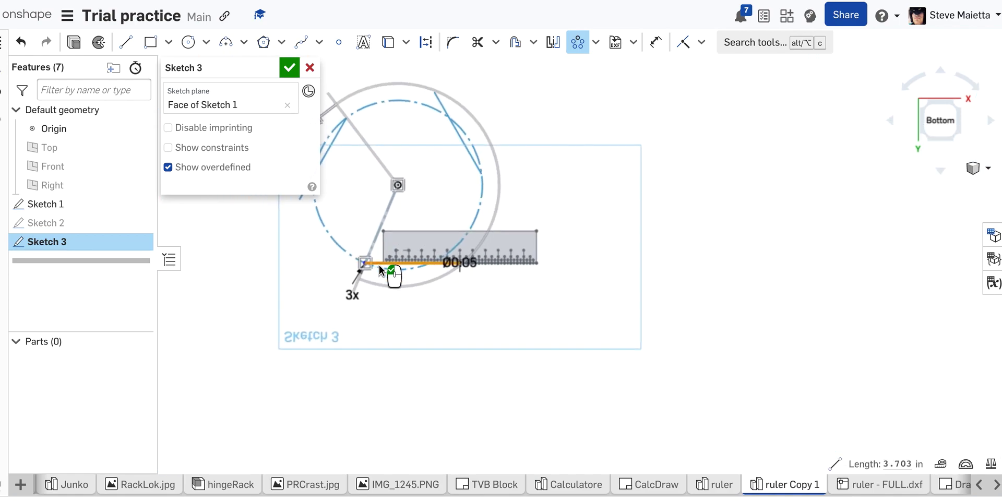
pyautogui.scroll(4, 359, 209)
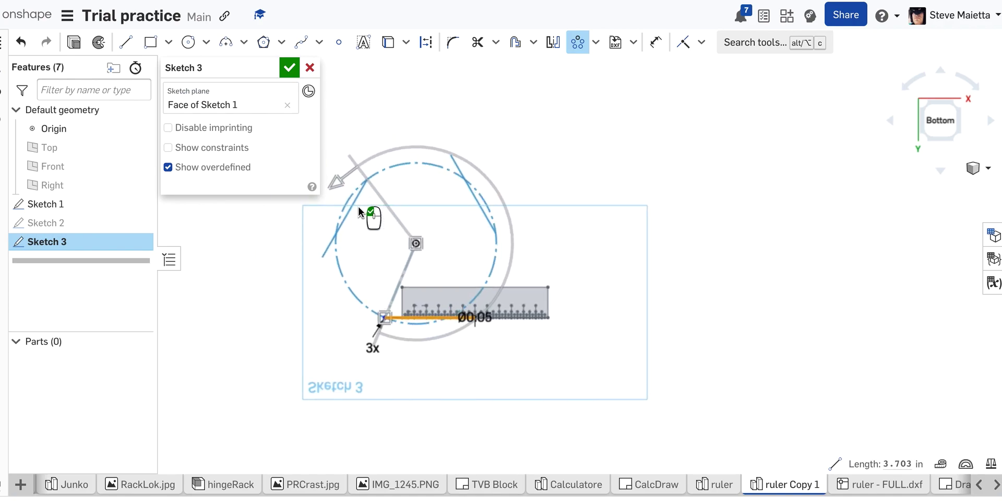
pyautogui.scroll(1, 397, 256)
pyautogui.scroll(3, 395, 261)
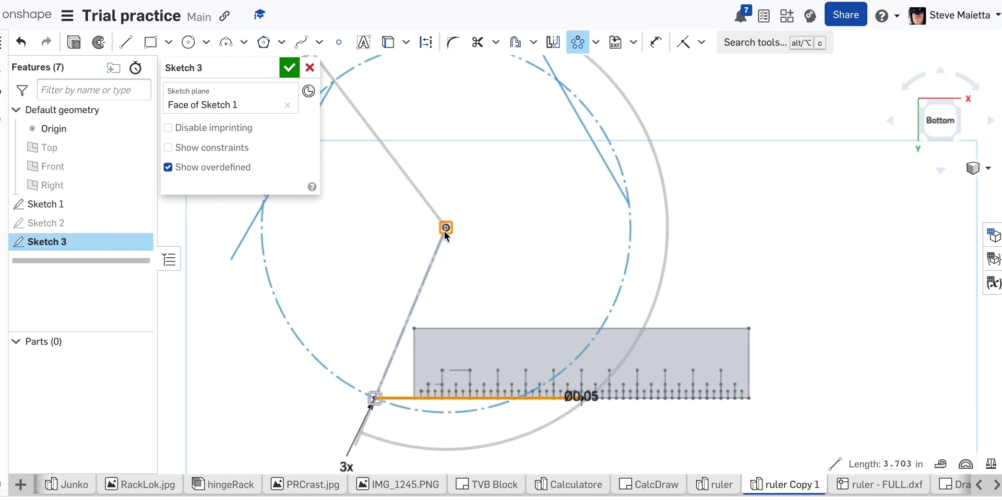
pyautogui.moveTo(444, 231)
pyautogui.mouseDown()
pyautogui.moveTo(349, 273)
pyautogui.moveTo(396, 284)
pyautogui.moveTo(458, 261)
pyautogui.moveTo(441, 249)
pyautogui.moveTo(464, 243)
pyautogui.moveTo(562, 388)
pyautogui.mouseUp()
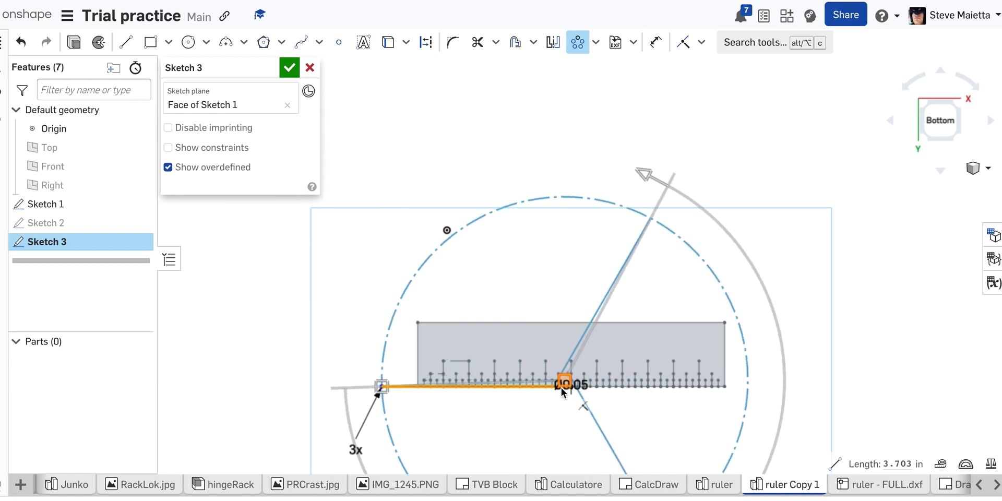
# - Examine up close whether the pattern's centre sits on the small circle's centre
pyautogui.scroll(10, 568, 389)
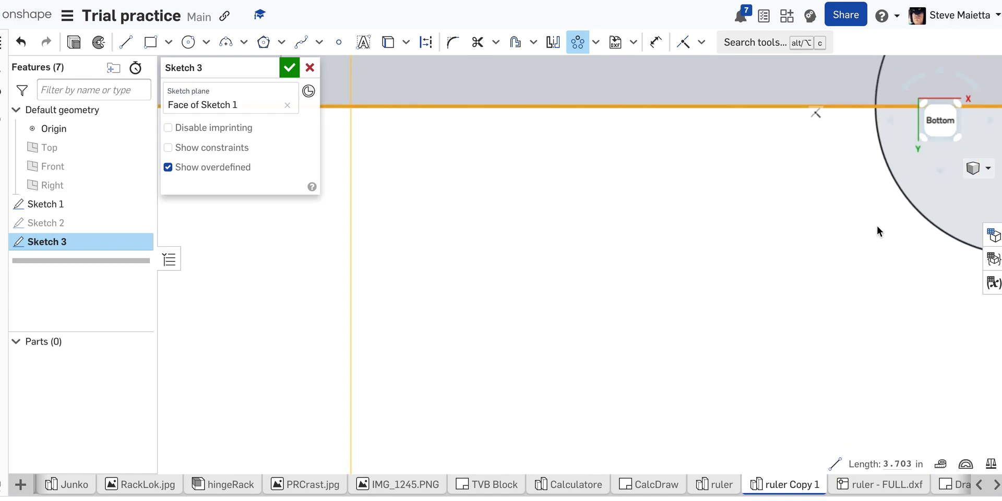
pyautogui.scroll(-5, 919, 225)
pyautogui.moveTo(924, 205); pyautogui.dragTo(902, 251)
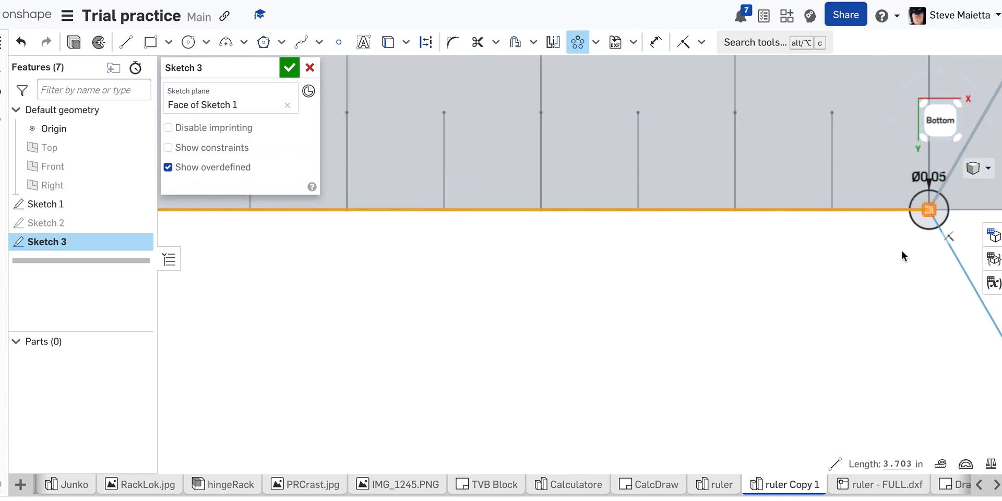
pyautogui.scroll(-3, 932, 206)
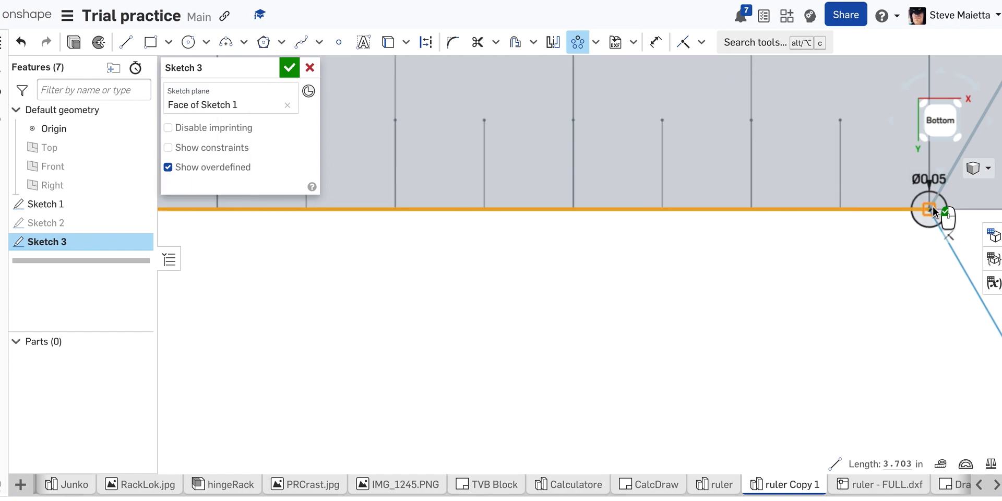
pyautogui.scroll(-5, 933, 205)
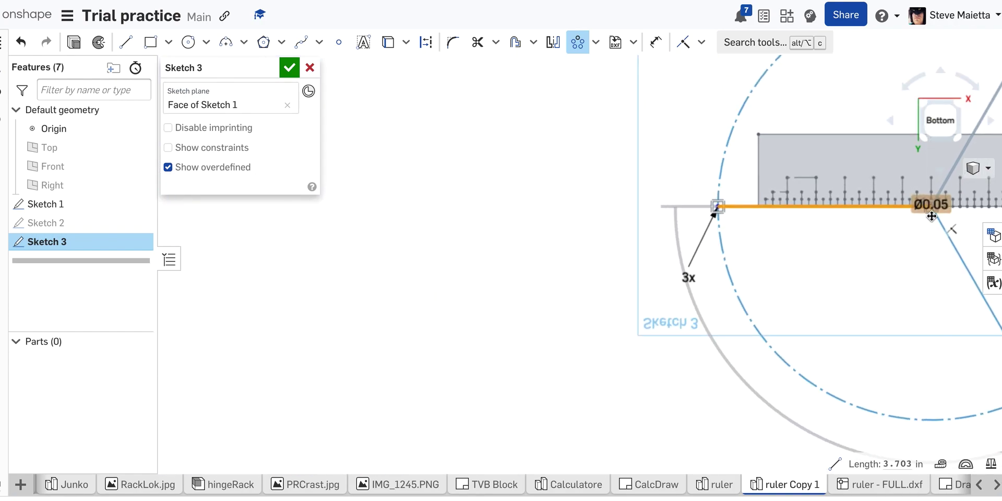
pyautogui.press('f')
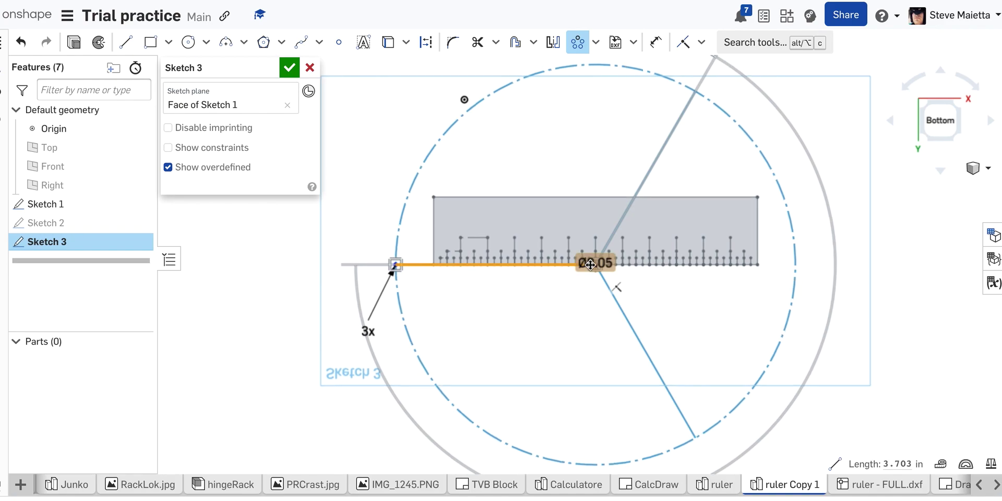
pyautogui.scroll(1, 590, 264)
pyautogui.scroll(8, 590, 264)
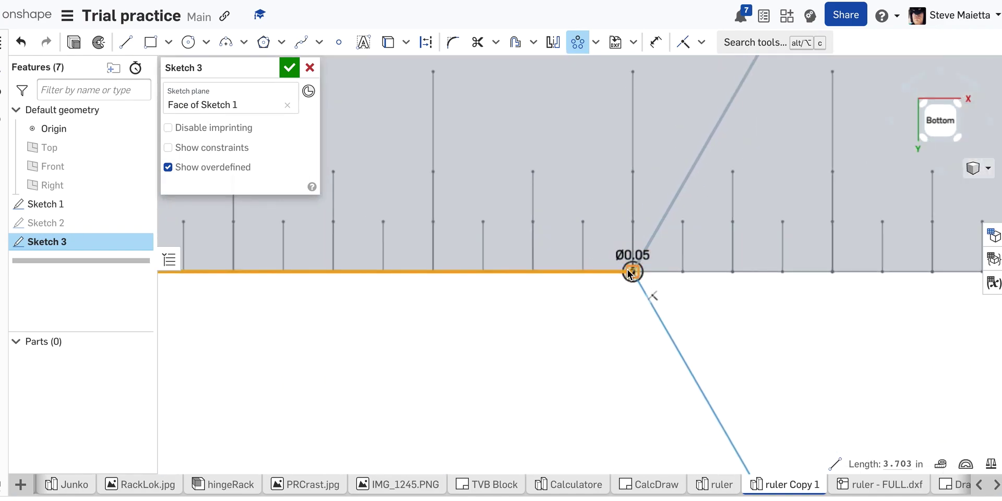
# - Apply the three-line circular pattern and undo it
pyautogui.scroll(-8, 630, 273)
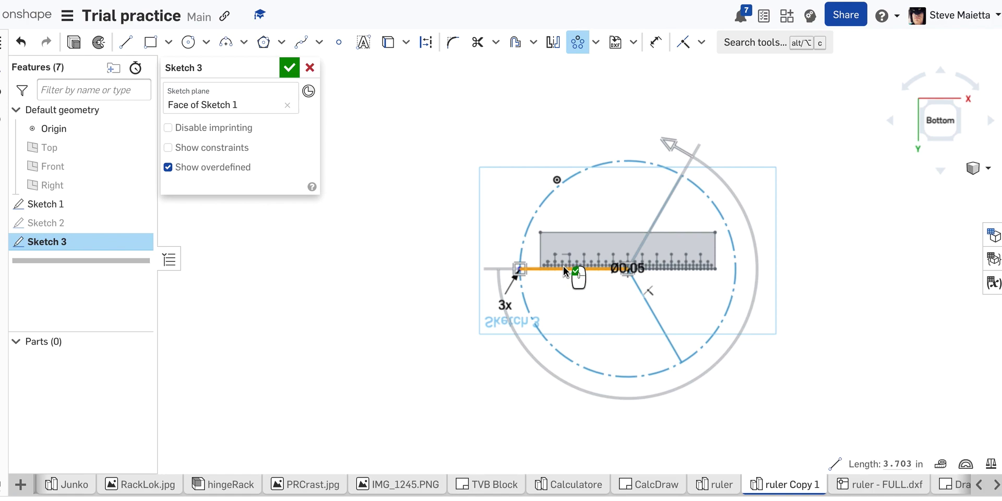
pyautogui.click(738, 339)
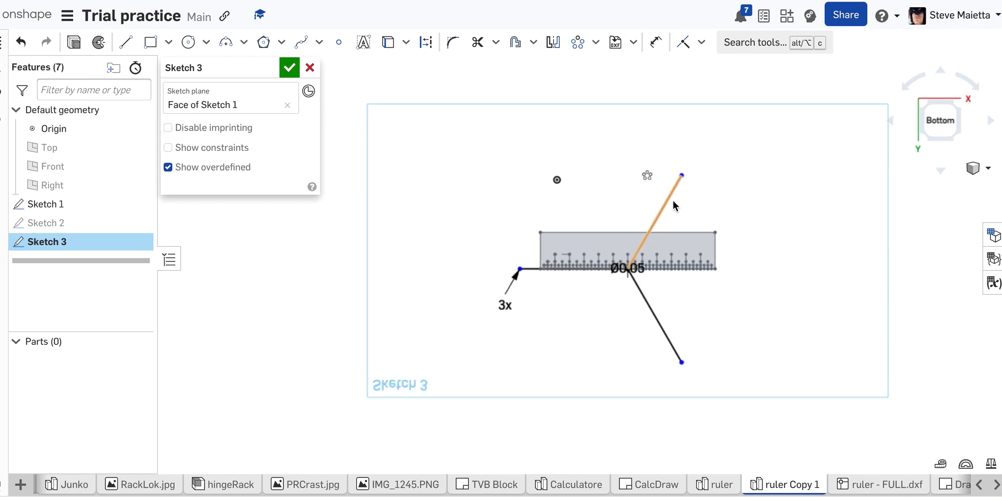
pyautogui.hotkey('ctrl', 'z')
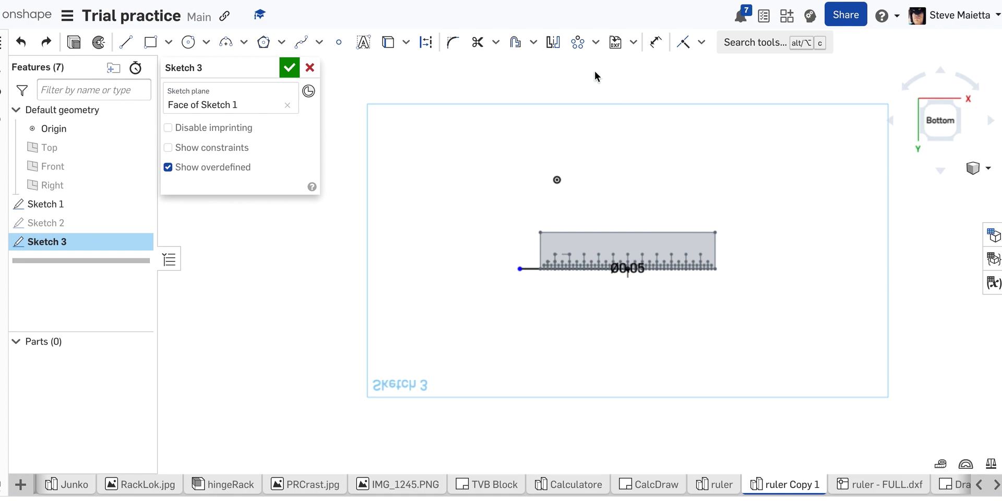
# - Start a circular pattern of the horizontal line again and place its centre on the small circle's centre
pyautogui.click(577, 45)
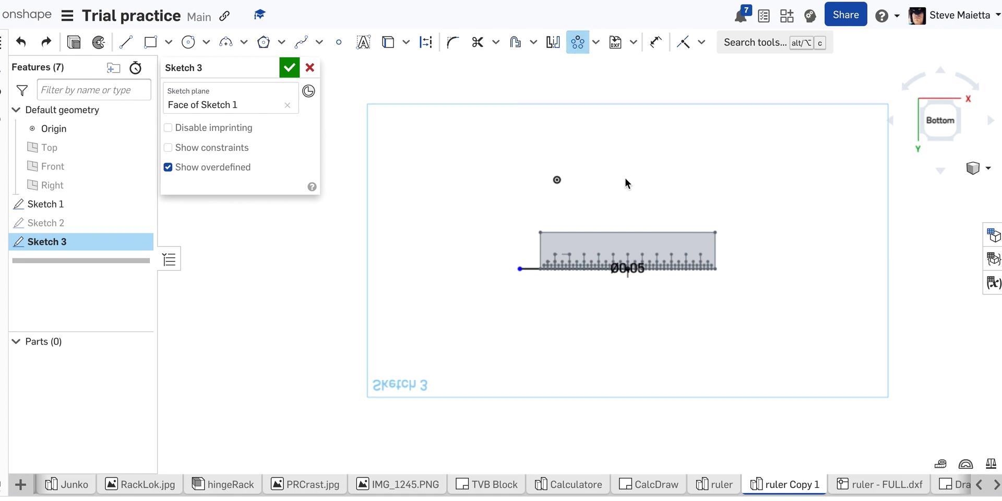
pyautogui.scroll(-3, 637, 186)
pyautogui.scroll(4, 636, 186)
pyautogui.click(522, 277)
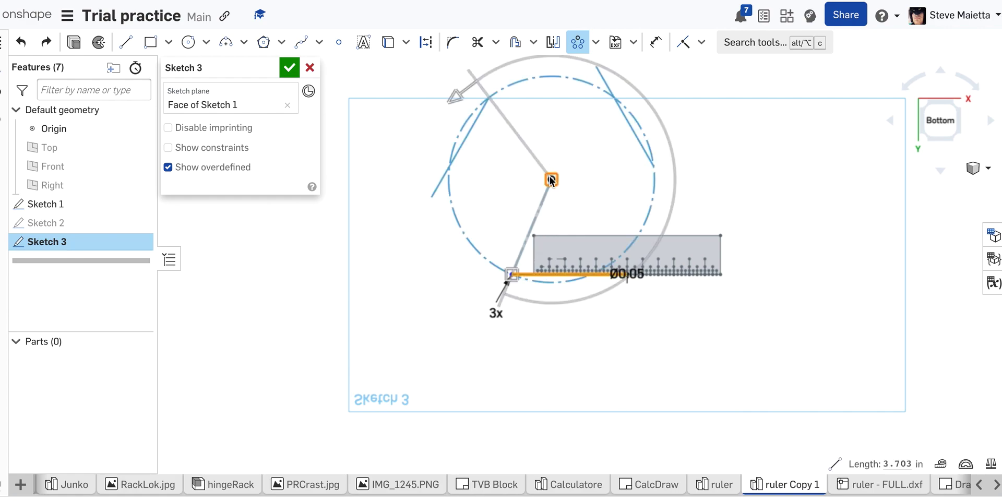
pyautogui.click(627, 272)
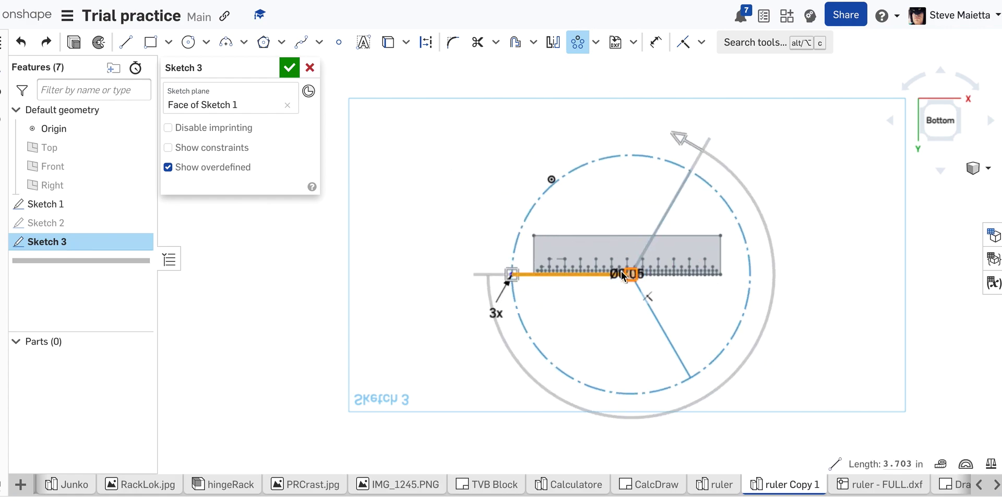
pyautogui.scroll(6, 624, 274)
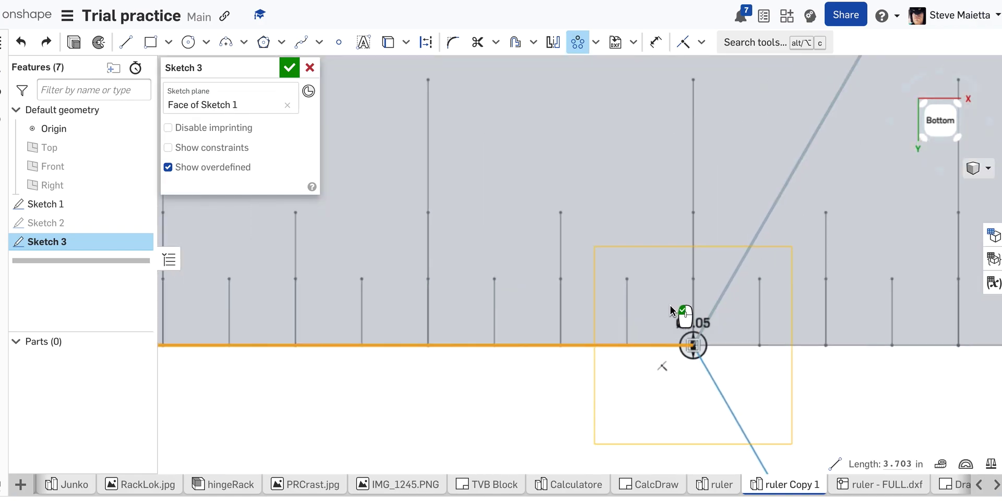
pyautogui.scroll(-6, 683, 323)
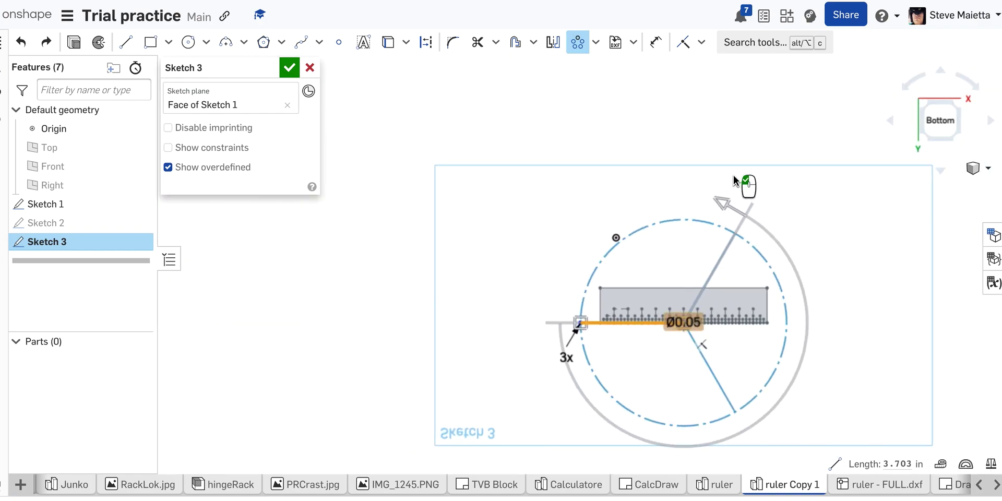
# - Reverse the pattern's direction so it sweeps over the ruler face, and set its total angle to 180 degrees
pyautogui.click(724, 198)
pyautogui.scroll(1, 724, 198)
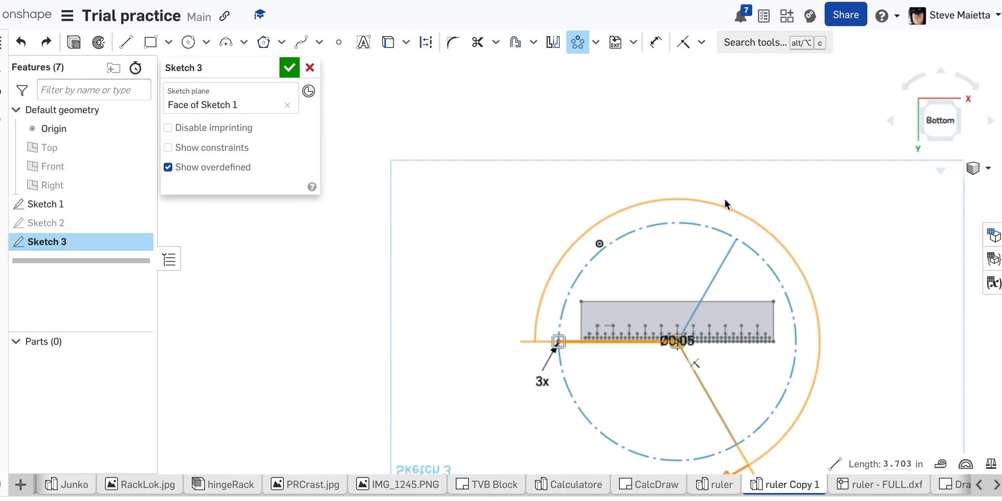
pyautogui.scroll(-3, 725, 198)
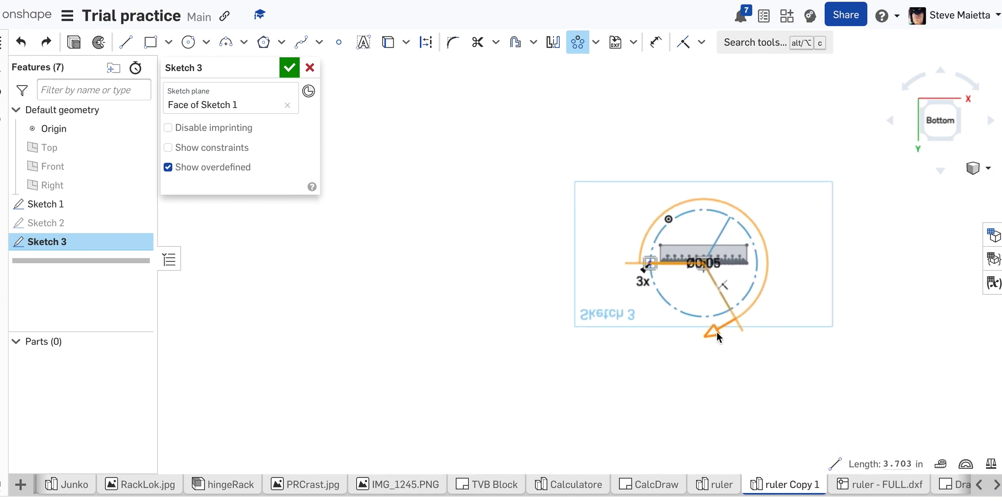
pyautogui.moveTo(714, 329); pyautogui.dragTo(731, 219)
pyautogui.moveTo(766, 254); pyautogui.dragTo(736, 333)
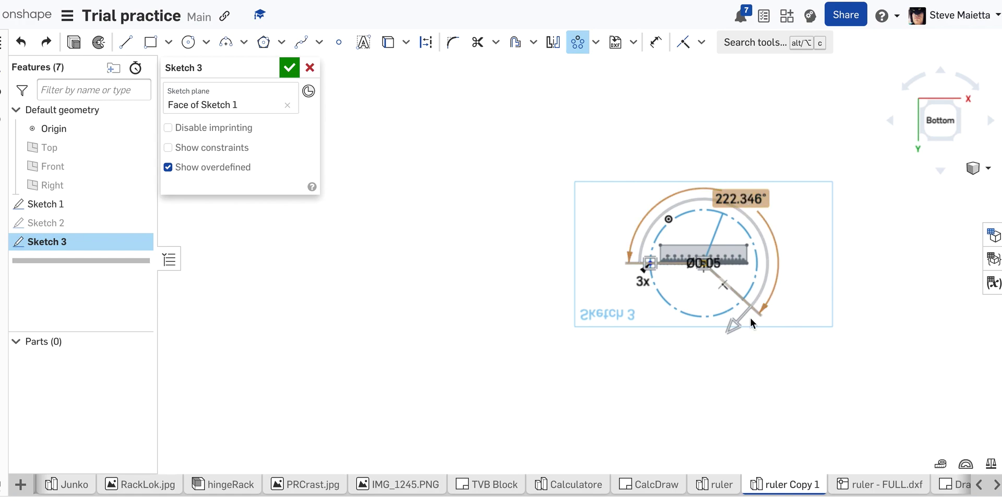
pyautogui.moveTo(733, 324); pyautogui.dragTo(796, 221)
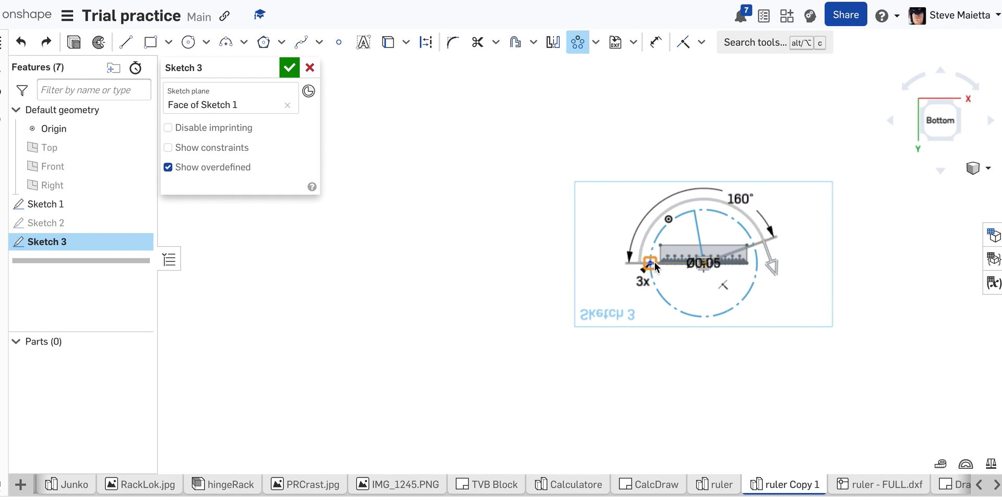
pyautogui.doubleClick(739, 198)
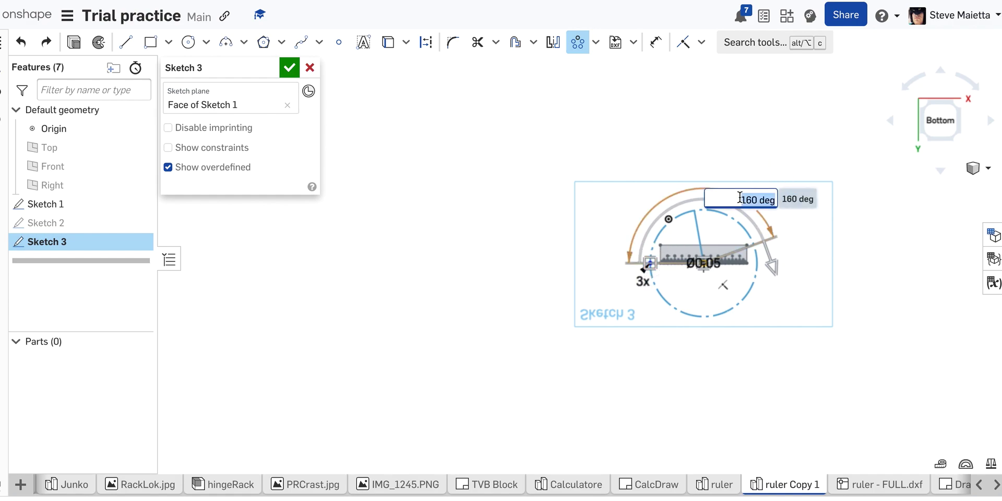
pyautogui.write('180')
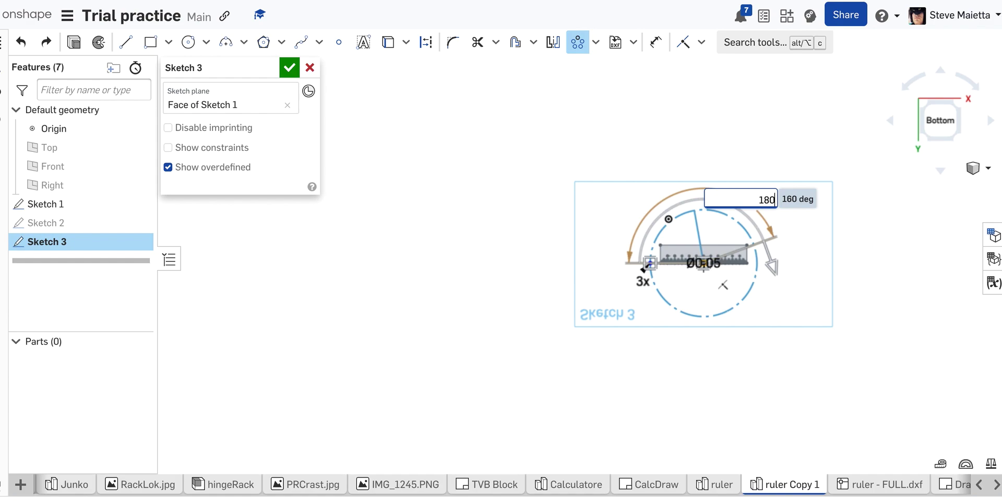
pyautogui.press('Return')
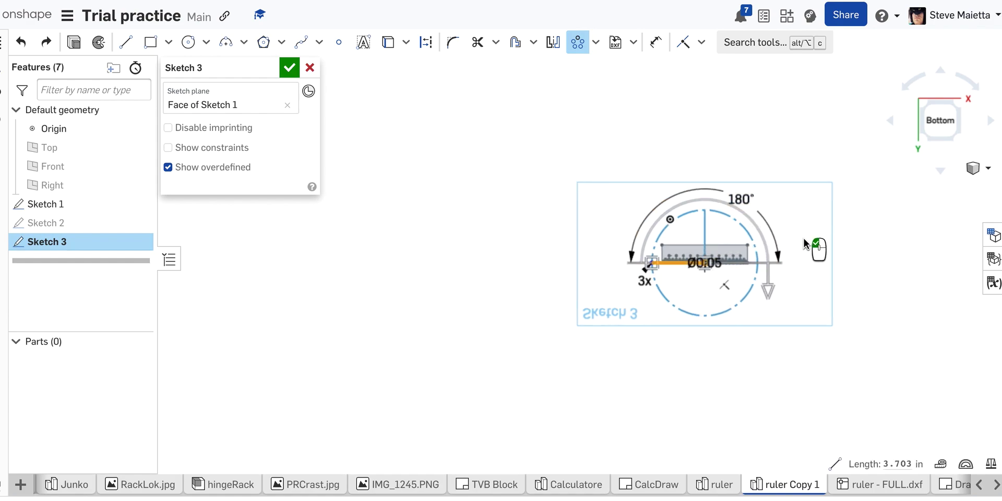
# - Flip the pattern's direction to below the tick edge and back over the ruler face
pyautogui.press('f')
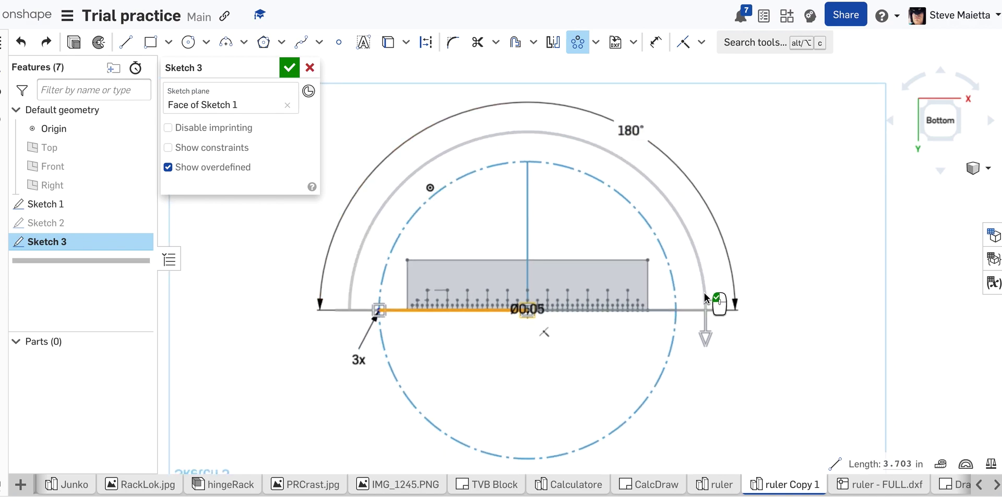
pyautogui.click(707, 341)
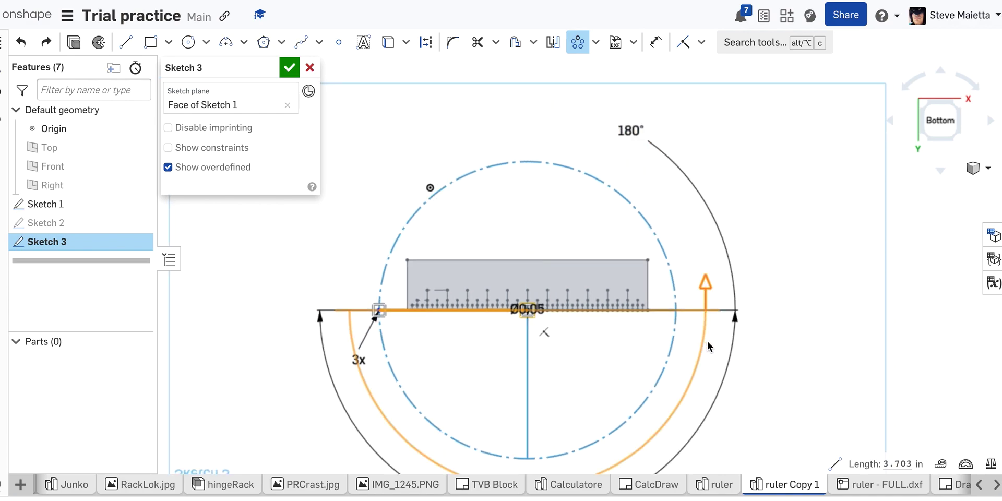
pyautogui.click(703, 280)
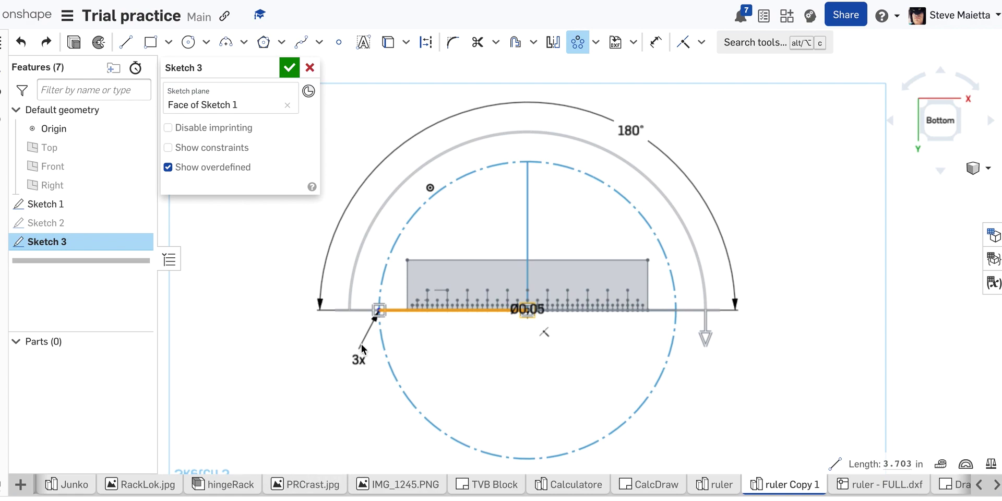
# - Set the circular pattern's instance count to 36 and apply the pattern
pyautogui.doubleClick(359, 360)
pyautogui.write('36')
pyautogui.press('Return')
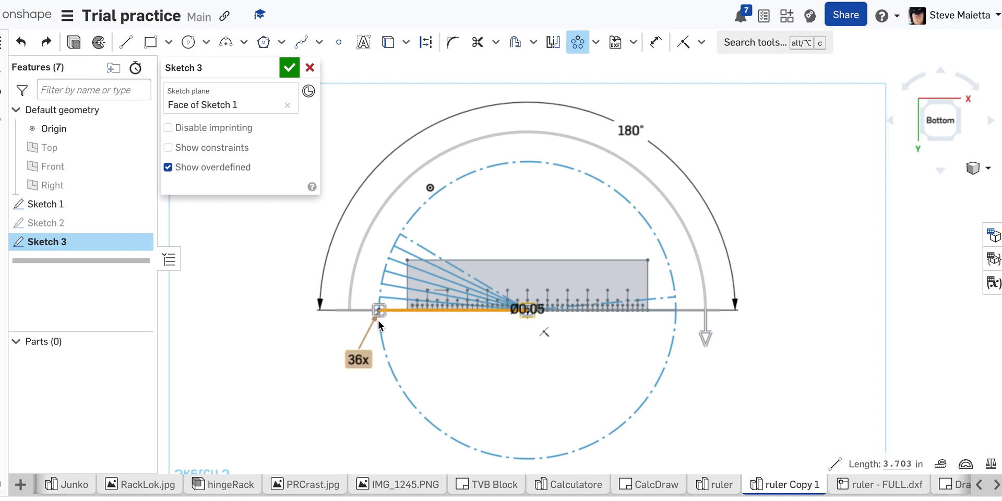
pyautogui.click(282, 322)
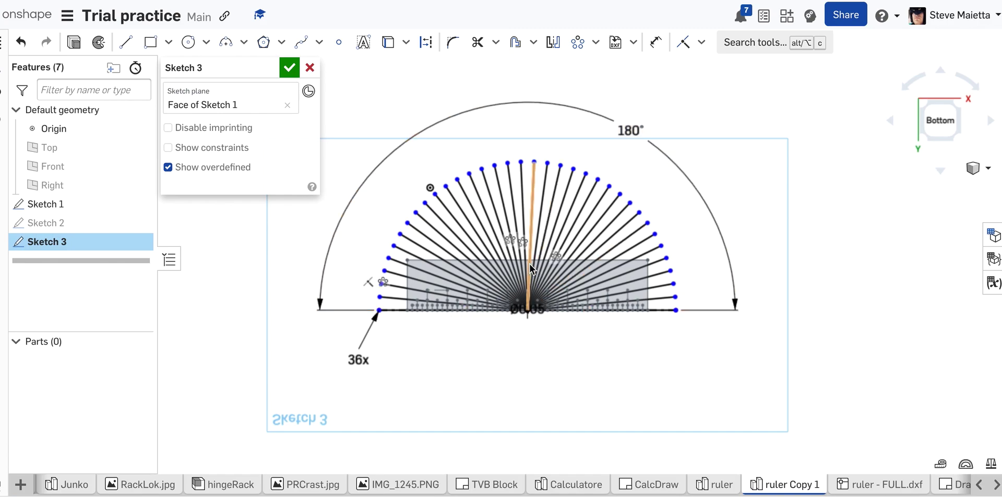
# - Change the radial line pattern's instance count to 37
pyautogui.scroll(5, 518, 247)
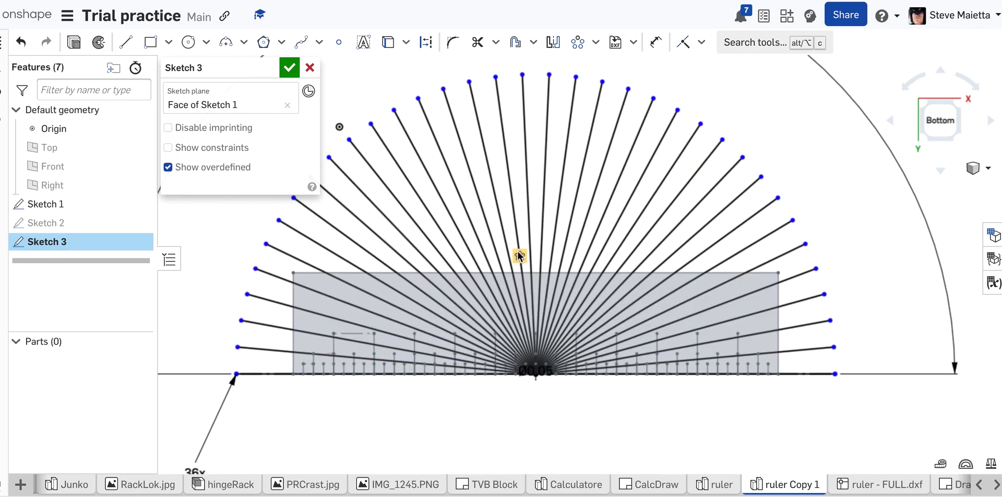
pyautogui.scroll(3, 550, 383)
pyautogui.scroll(-3, 551, 384)
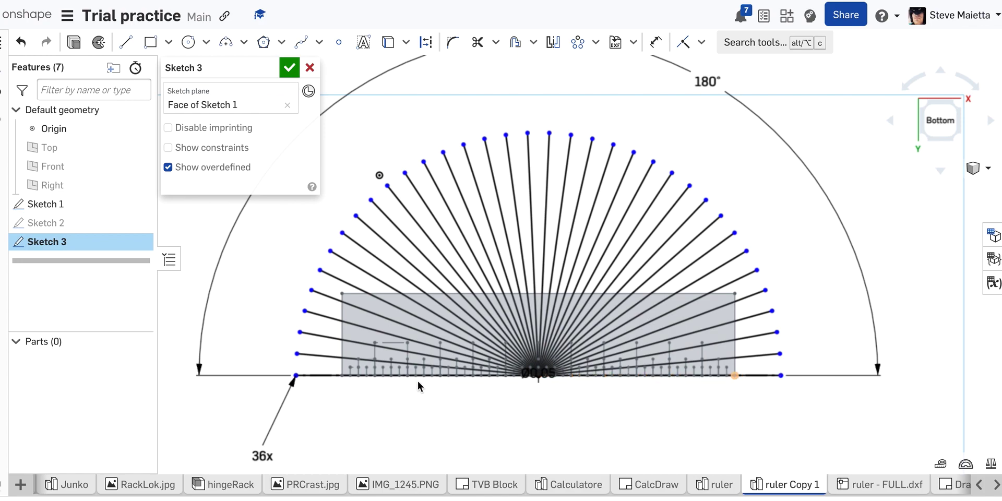
pyautogui.doubleClick(258, 454)
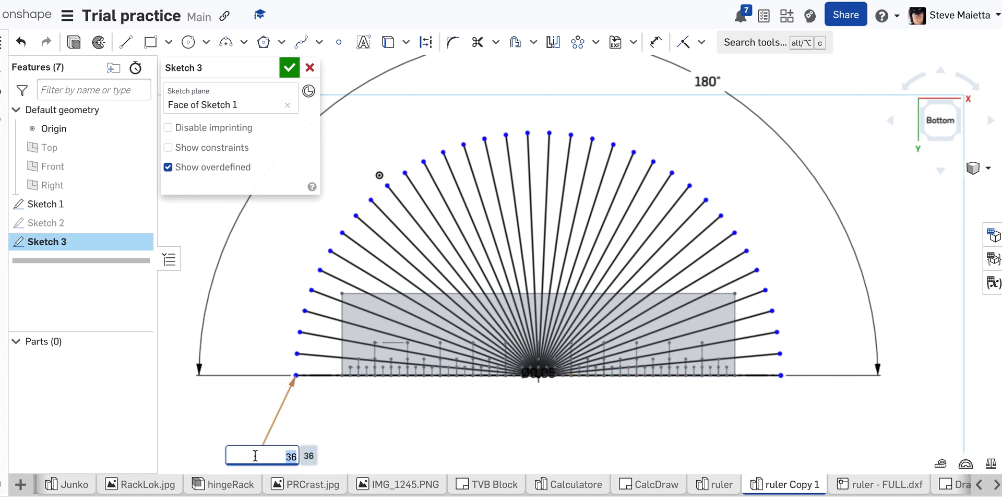
pyautogui.write('37')
pyautogui.press('Return')
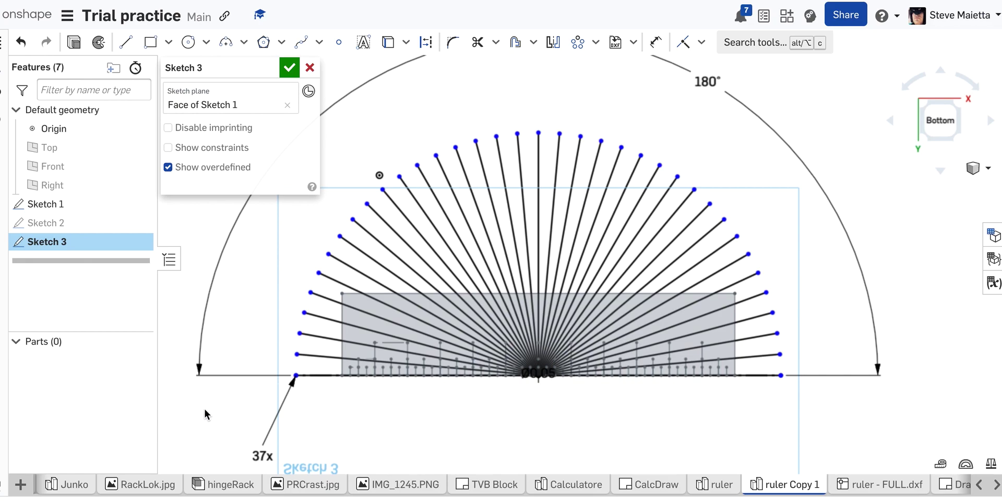
pyautogui.scroll(-3, 214, 400)
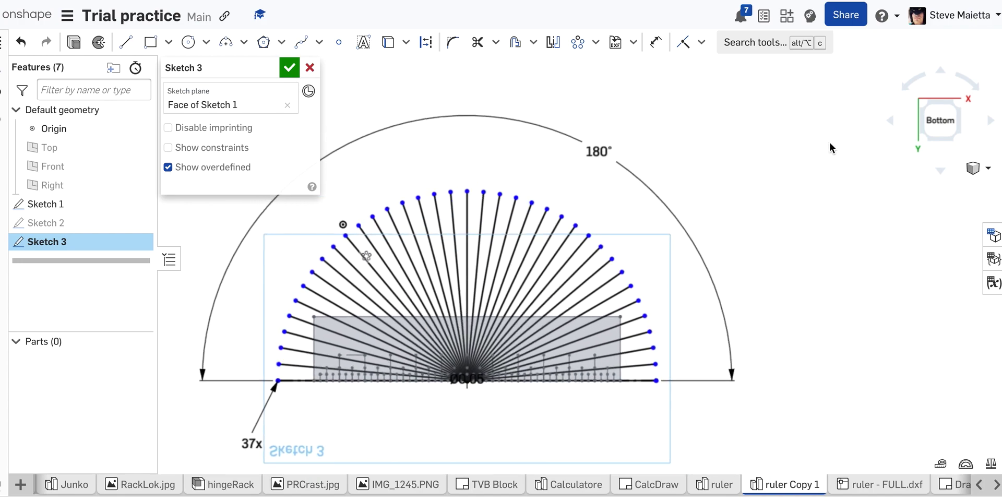
# - Add a reference angle dimension between two neighbouring radial lines near the ruler's upper-left corner
pyautogui.click(656, 42)
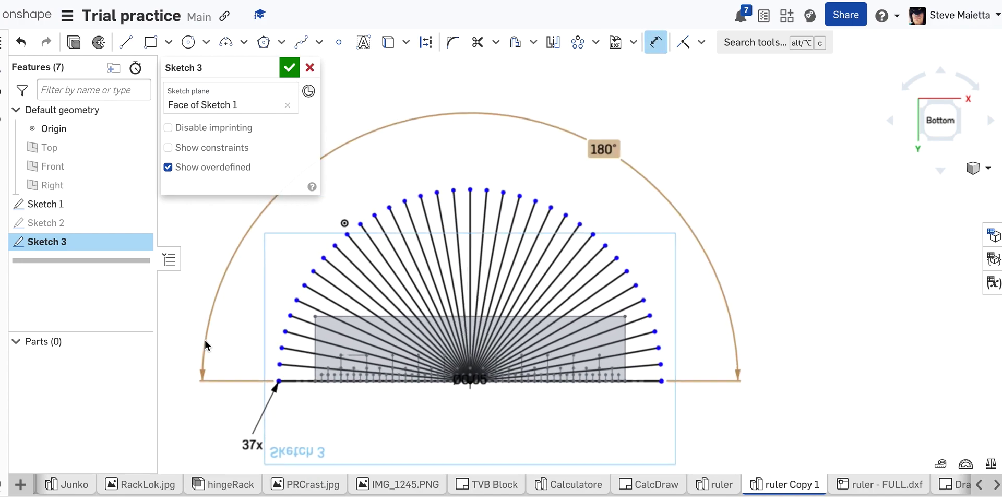
pyautogui.scroll(8, 205, 342)
pyautogui.scroll(1, 205, 345)
pyautogui.click(460, 297)
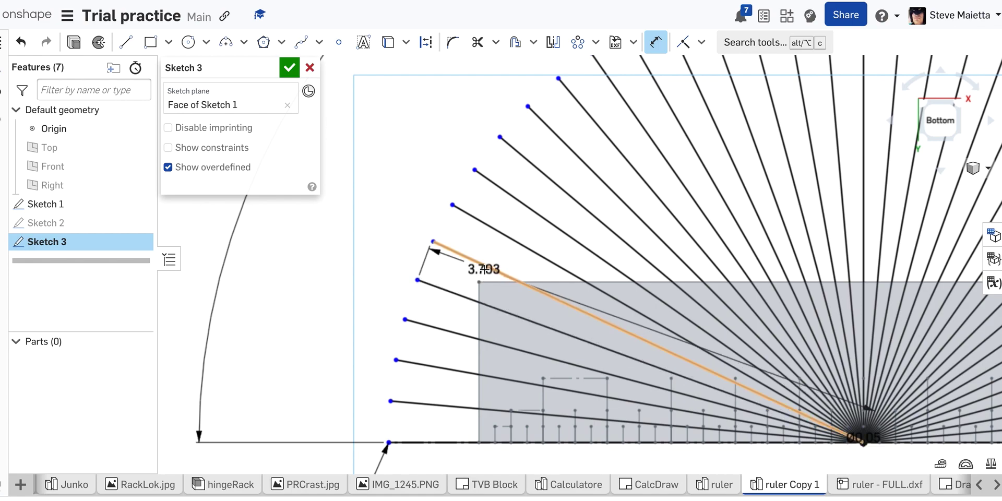
pyautogui.click(381, 256)
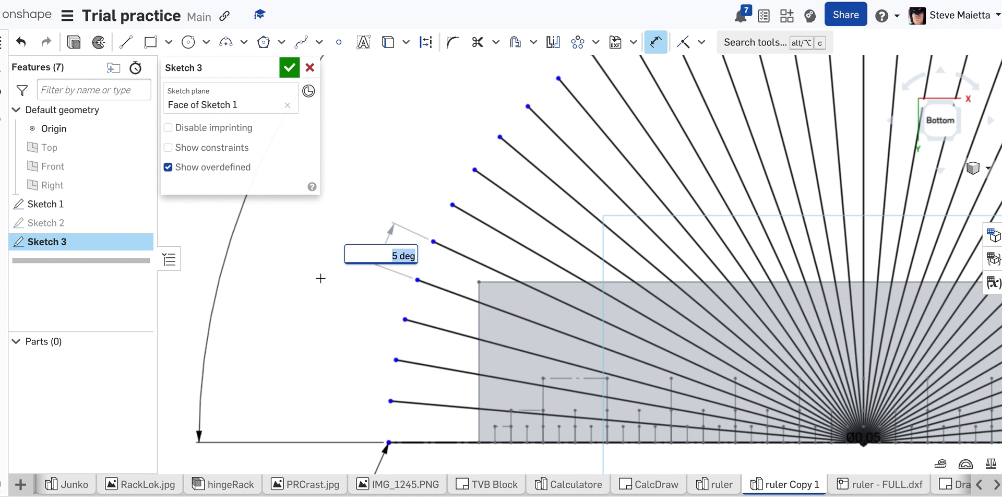
pyautogui.press('Return')
pyautogui.scroll(-6, 321, 278)
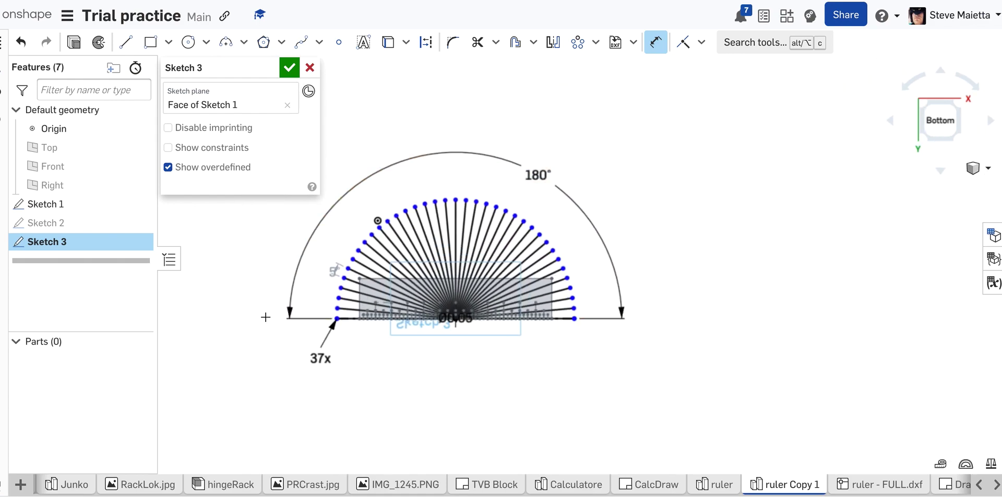
pyautogui.press('Escape')
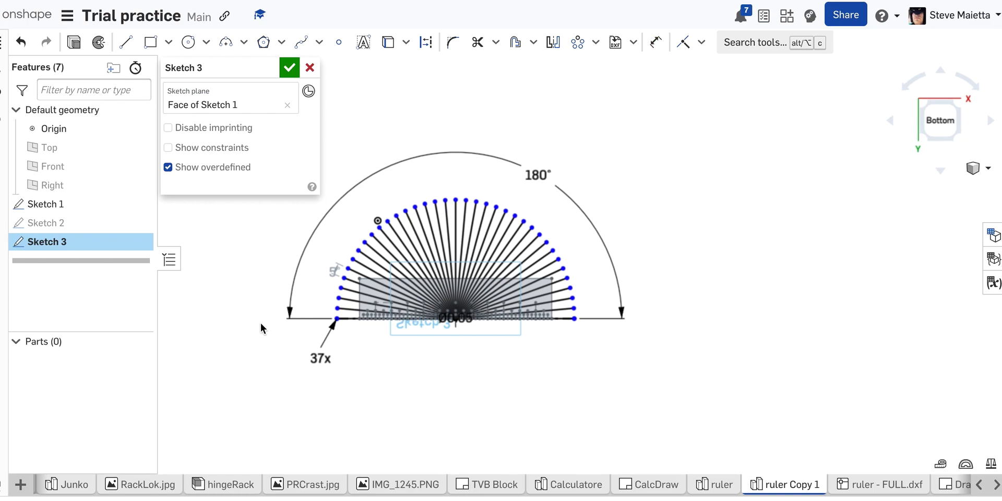
# - Draw a corner rectangle about 5.73 by 1.34 within the ruler's upper and side edges, extending just below the tick edge
pyautogui.scroll(4, 321, 317)
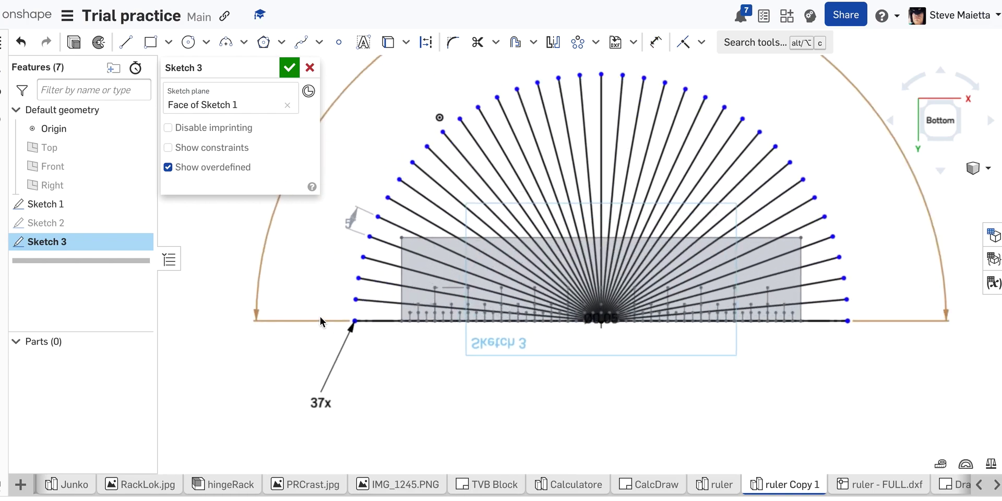
pyautogui.scroll(2, 320, 317)
pyautogui.scroll(-2, 321, 316)
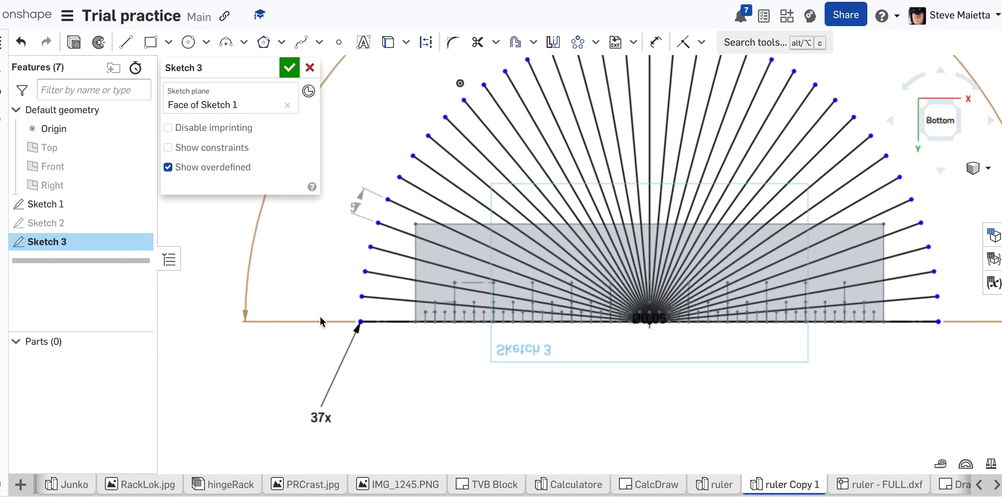
pyautogui.scroll(2, 671, 207)
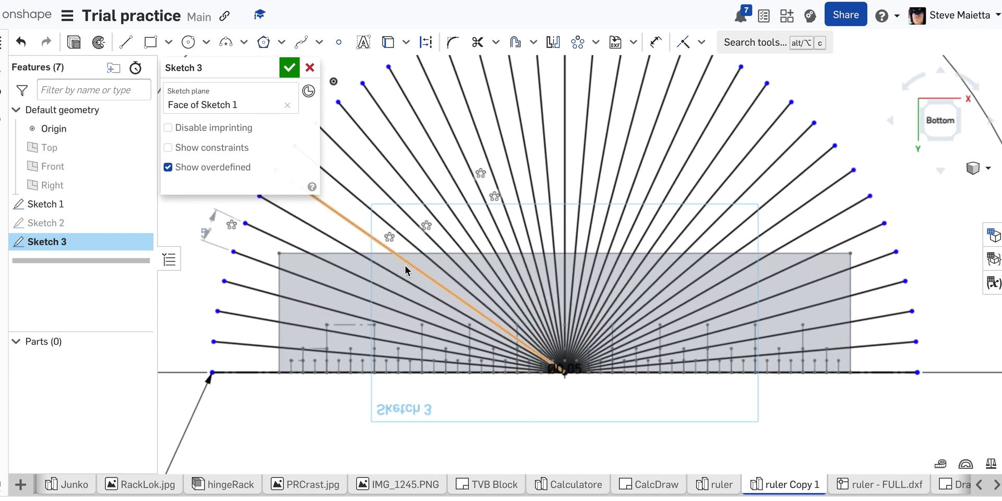
pyautogui.press('g')
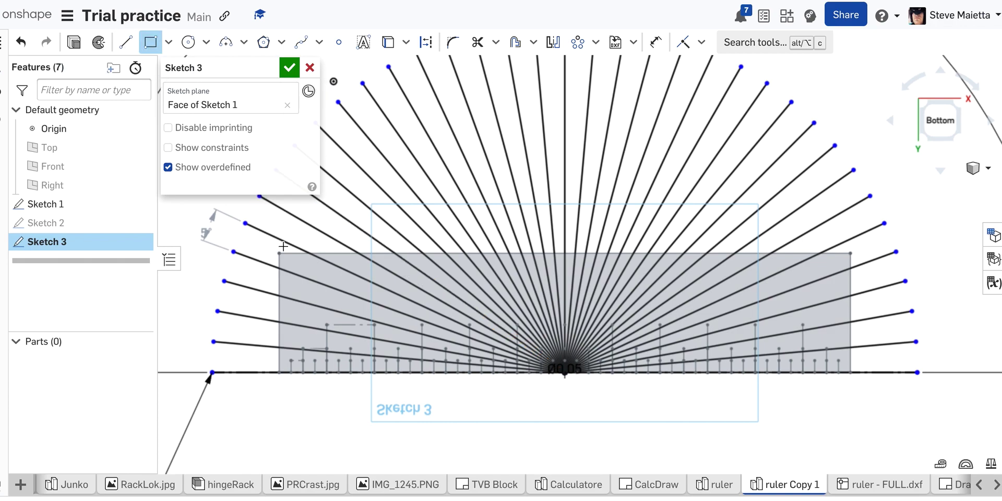
pyautogui.scroll(3, 292, 265)
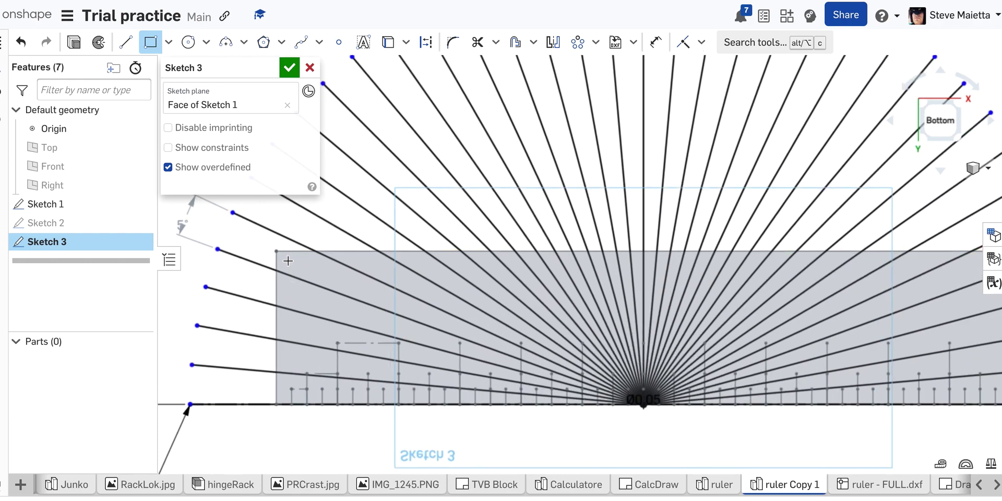
pyautogui.click(292, 262)
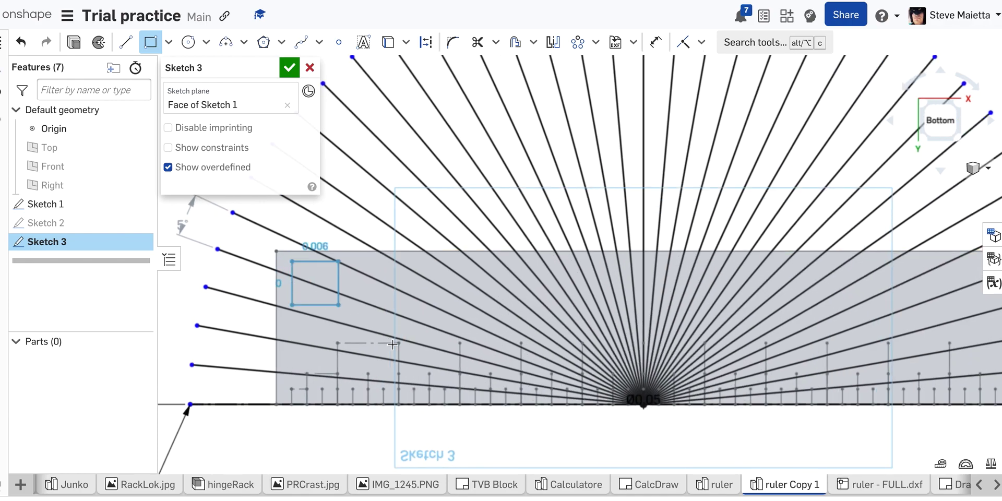
pyautogui.scroll(-3, 850, 449)
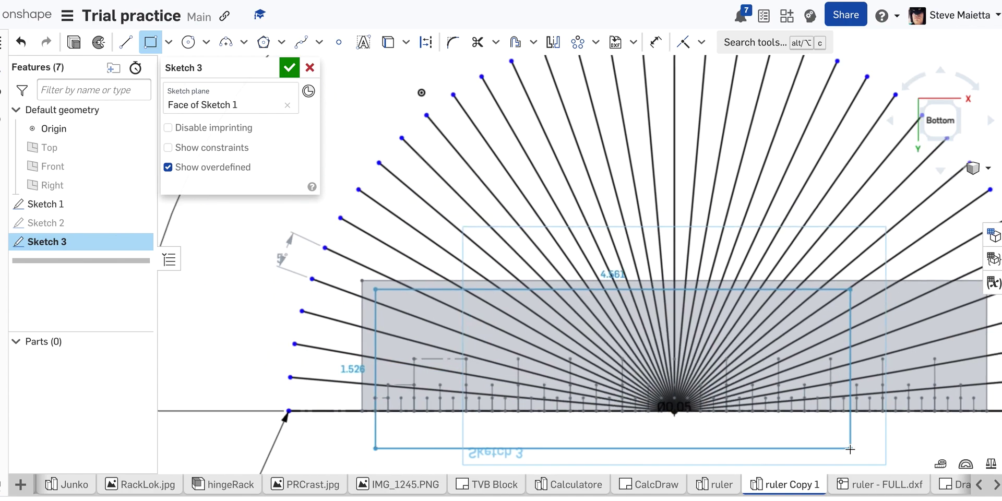
pyautogui.scroll(5, 979, 446)
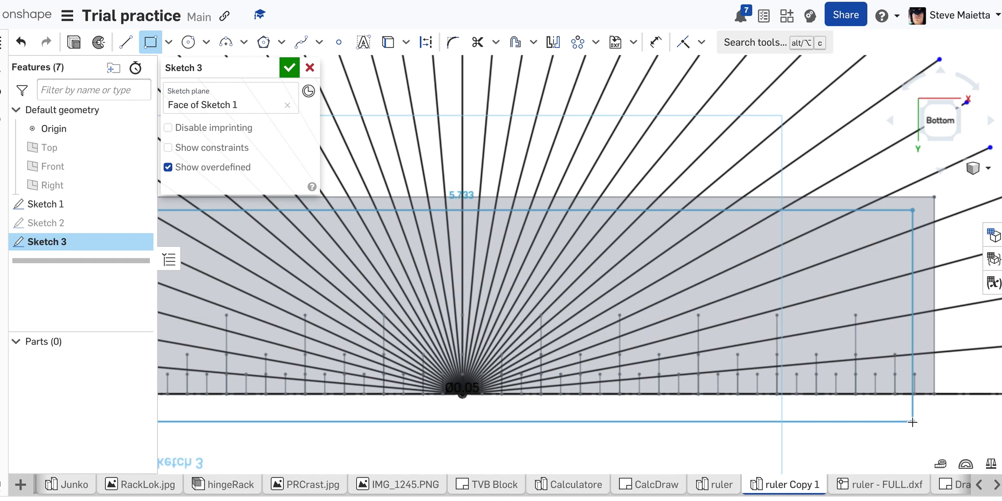
pyautogui.click(912, 422)
pyautogui.scroll(-3, 912, 422)
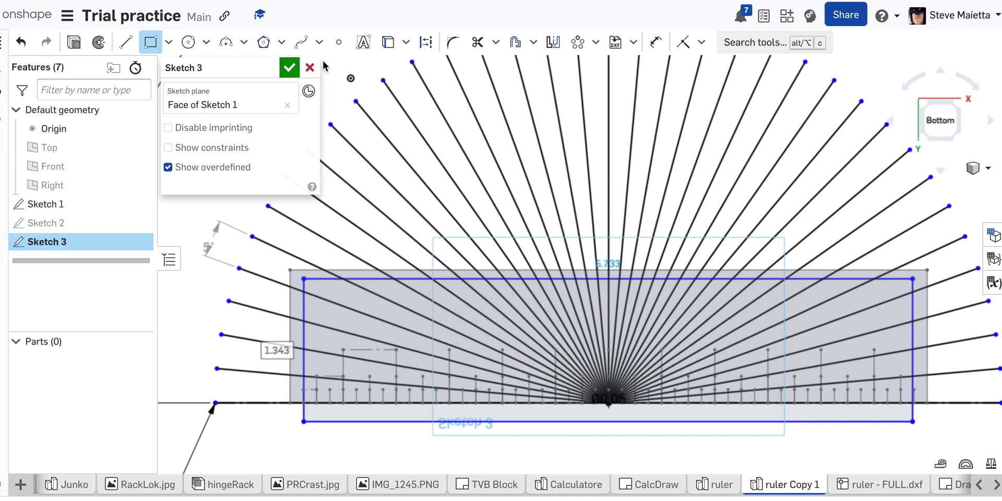
pyautogui.press('Escape')
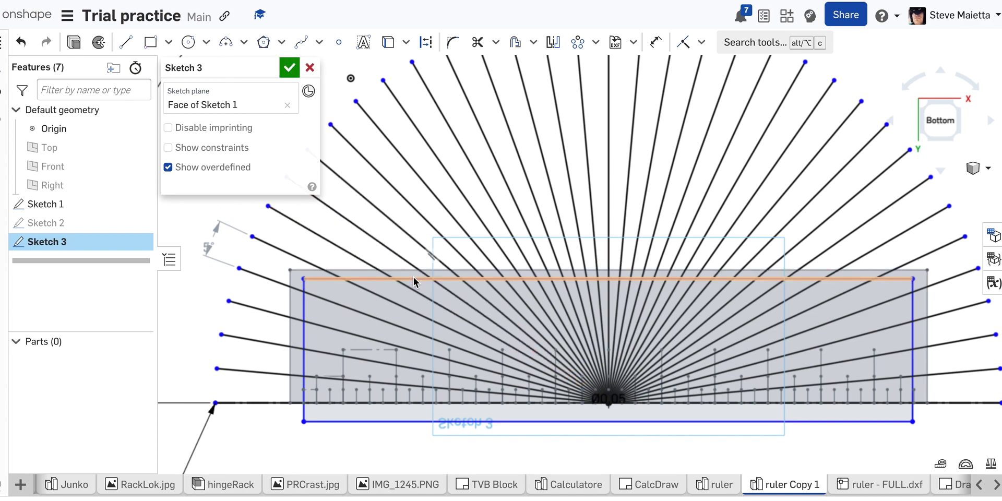
# - Move the inner rectangle's upper and both vertical sides slightly inward to even its margin from the ruler outline
pyautogui.moveTo(414, 280); pyautogui.dragTo(419, 283)
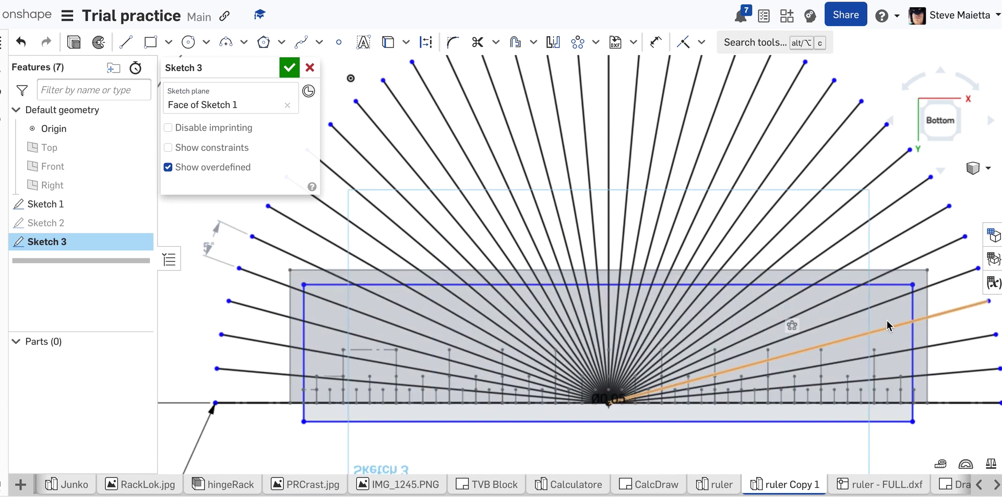
pyautogui.moveTo(914, 306); pyautogui.dragTo(910, 306)
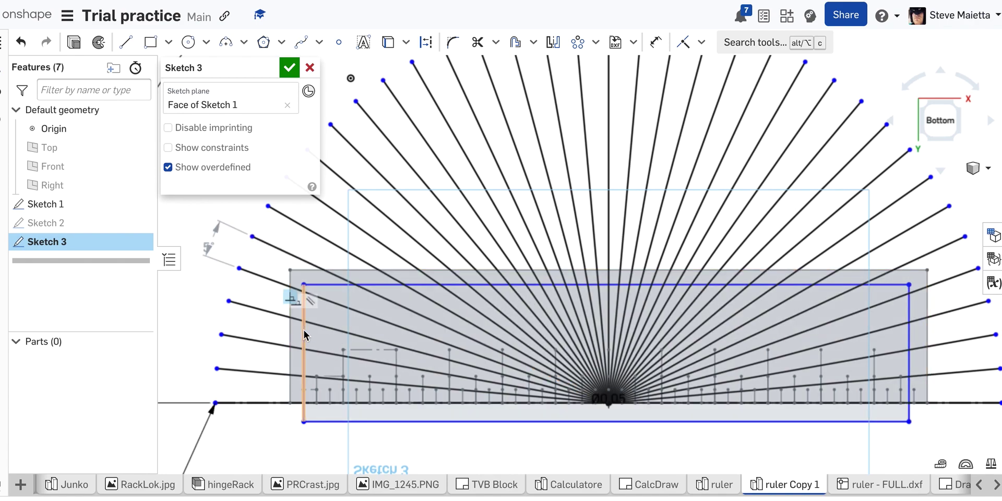
pyautogui.moveTo(308, 330); pyautogui.dragTo(308, 331)
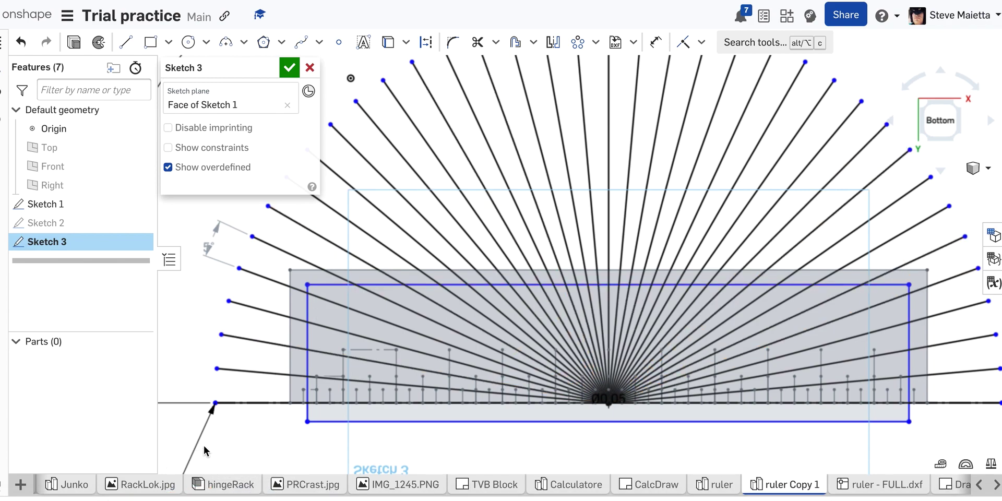
# - Project the ruler outline's upper edge and both short end edges into the current sketch
pyautogui.click(387, 46)
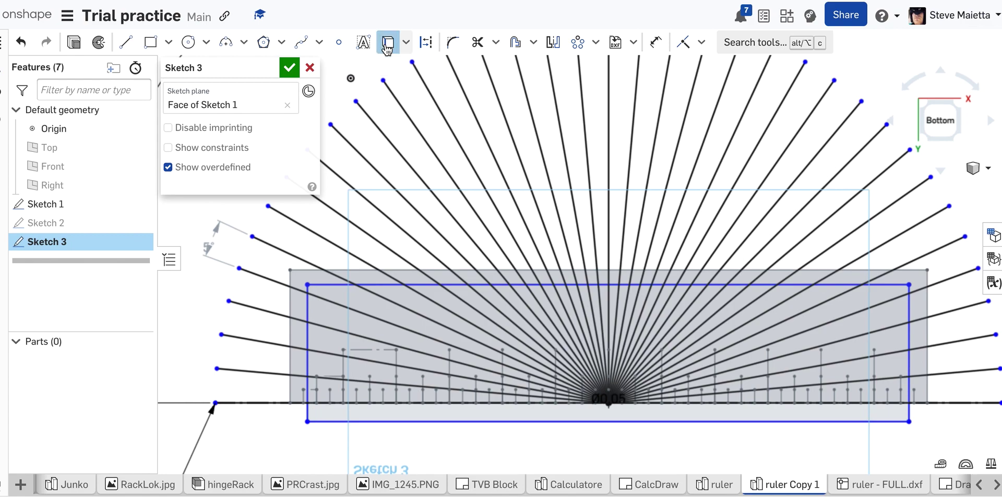
pyautogui.click(357, 270)
pyautogui.click(289, 310)
pyautogui.click(927, 335)
pyautogui.click(927, 334)
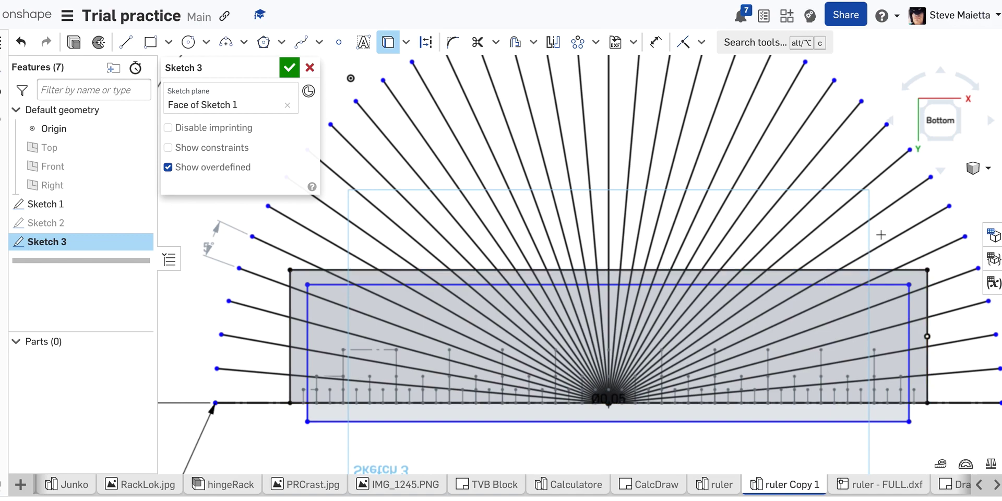
# - Trim the radial lines outside the ruler outline and inside the inner rectangle, leaving short marks in the margin between them
pyautogui.press('m')
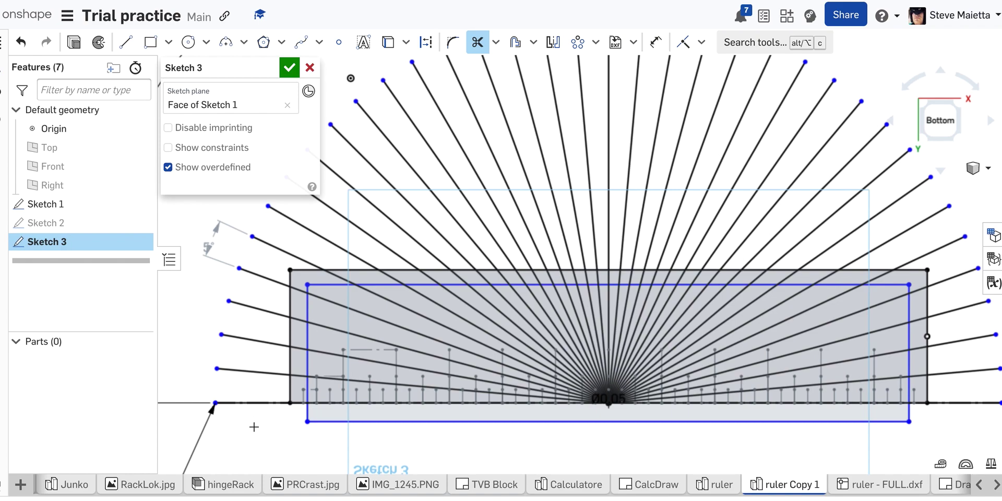
pyautogui.click(253, 393)
pyautogui.moveTo(259, 339)
pyautogui.mouseDown()
pyautogui.moveTo(266, 273)
pyautogui.moveTo(282, 256)
pyautogui.moveTo(344, 242)
pyautogui.moveTo(686, 224)
pyautogui.moveTo(812, 244)
pyautogui.moveTo(908, 240)
pyautogui.moveTo(941, 257)
pyautogui.moveTo(958, 433)
pyautogui.mouseUp()
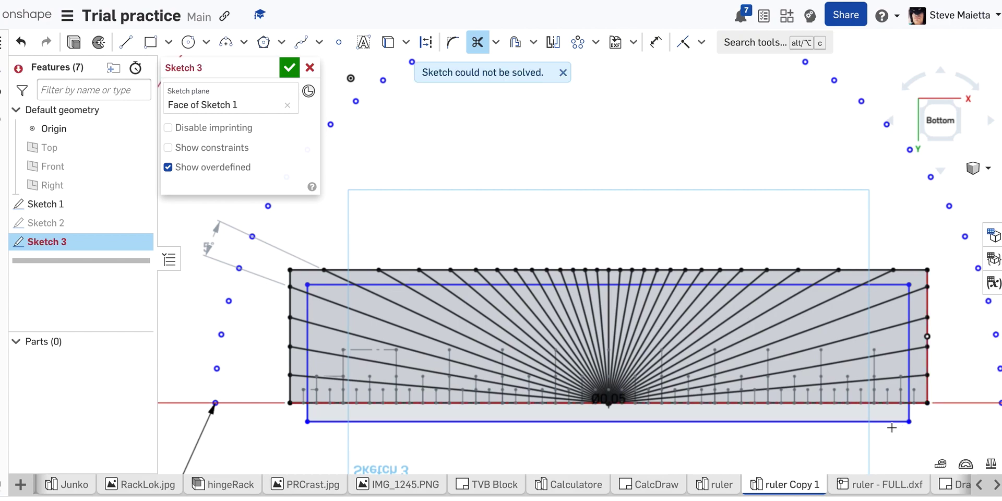
pyautogui.moveTo(885, 385)
pyautogui.mouseDown()
pyautogui.moveTo(868, 349)
pyautogui.moveTo(828, 327)
pyautogui.moveTo(633, 300)
pyautogui.moveTo(587, 308)
pyautogui.moveTo(504, 355)
pyautogui.moveTo(457, 422)
pyautogui.mouseUp()
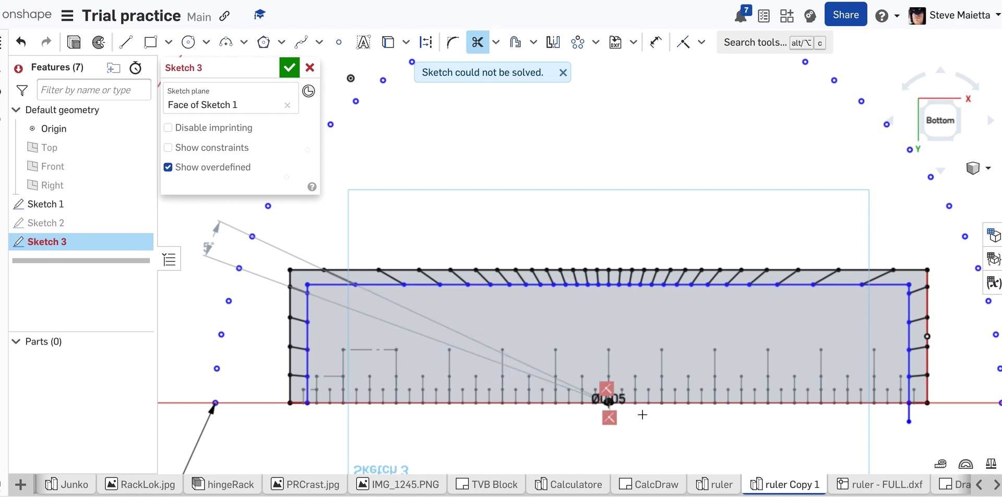
# - Trim the leftover radial line pieces inside the small 0.05 diameter circle
pyautogui.scroll(5, 606, 406)
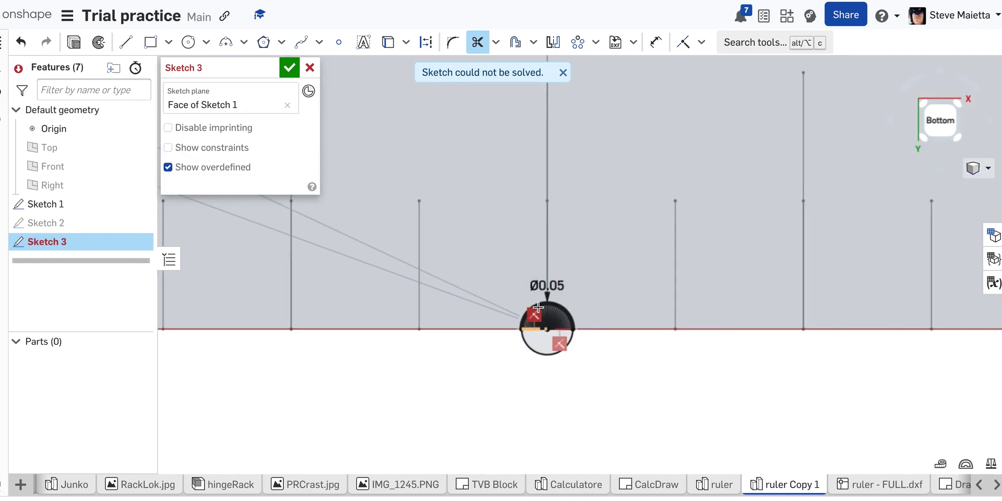
pyautogui.scroll(8, 538, 307)
pyautogui.scroll(-5, 538, 307)
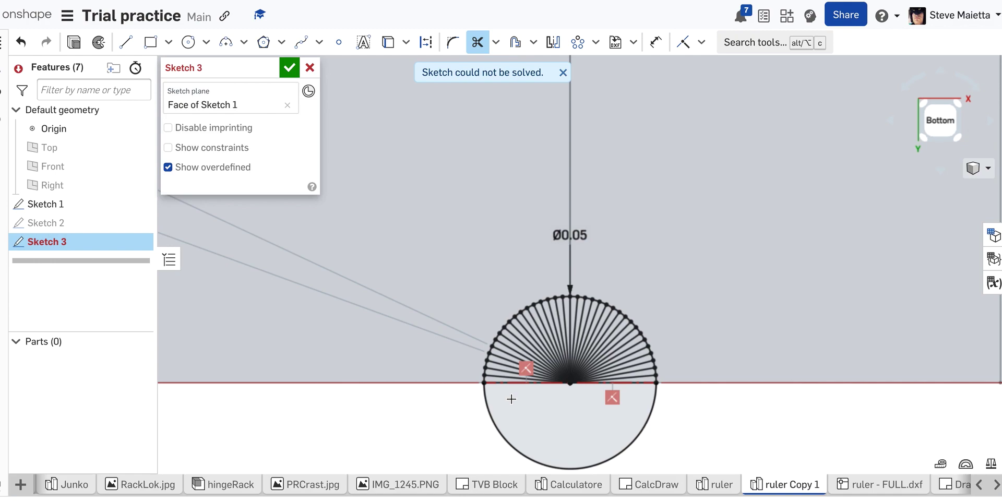
pyautogui.moveTo(520, 350)
pyautogui.mouseDown()
pyautogui.moveTo(548, 333)
pyautogui.moveTo(587, 344)
pyautogui.moveTo(619, 402)
pyautogui.moveTo(612, 419)
pyautogui.mouseUp()
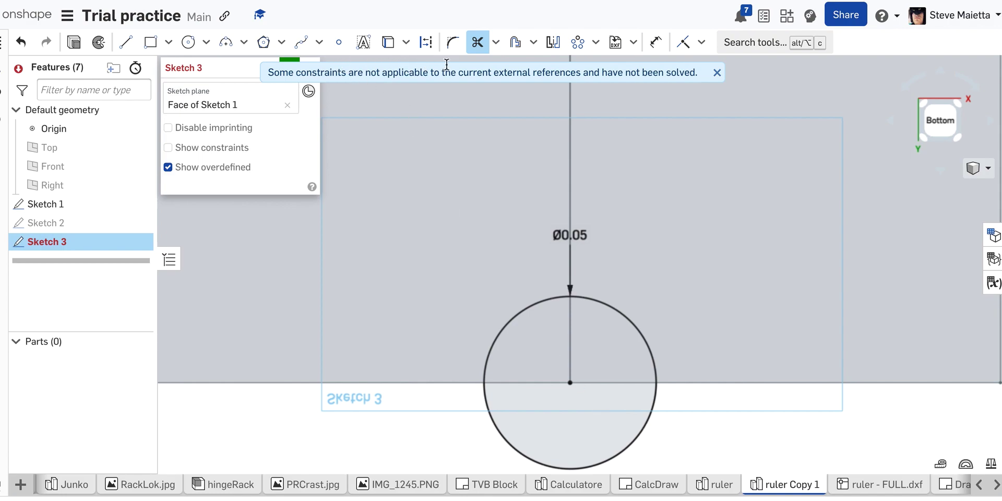
pyautogui.click(717, 73)
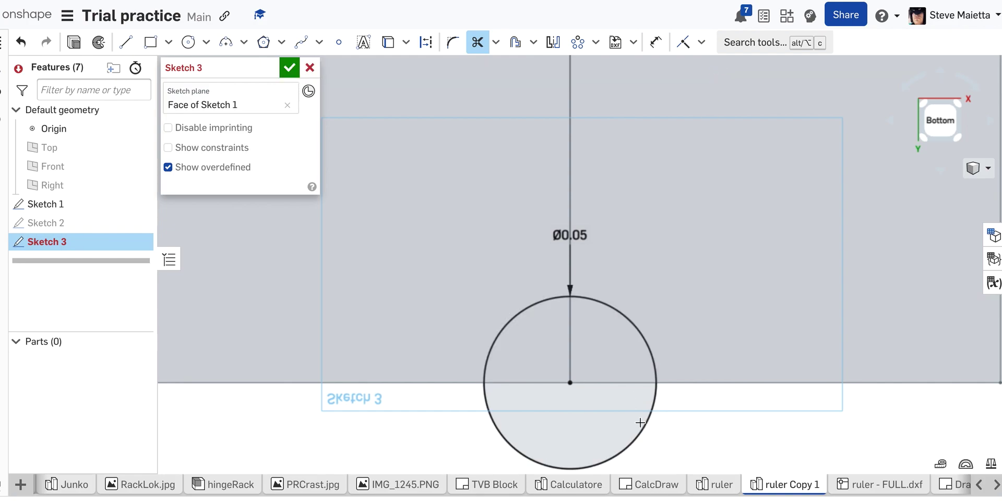
# - Trim away the inner rectangle's left side between the short angle marks
pyautogui.scroll(-5, 648, 434)
pyautogui.scroll(-5, 648, 434)
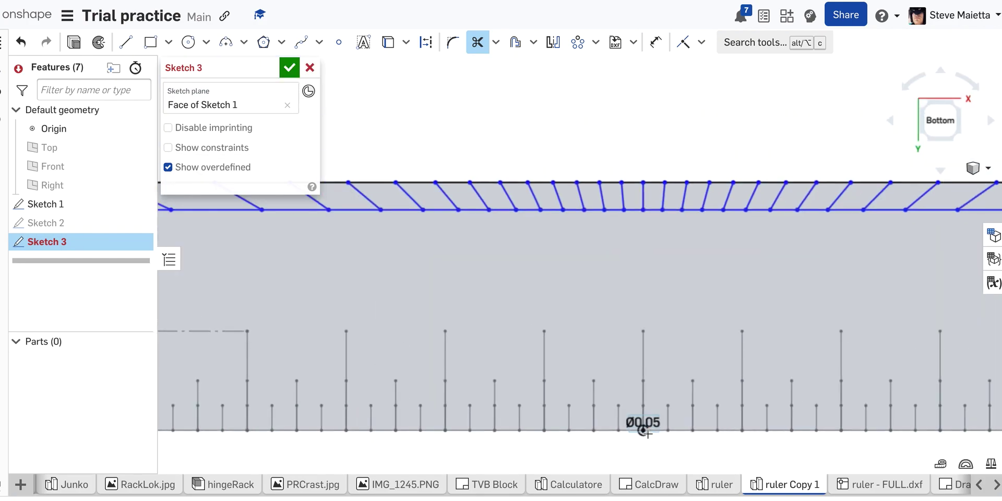
pyautogui.scroll(-4, 647, 433)
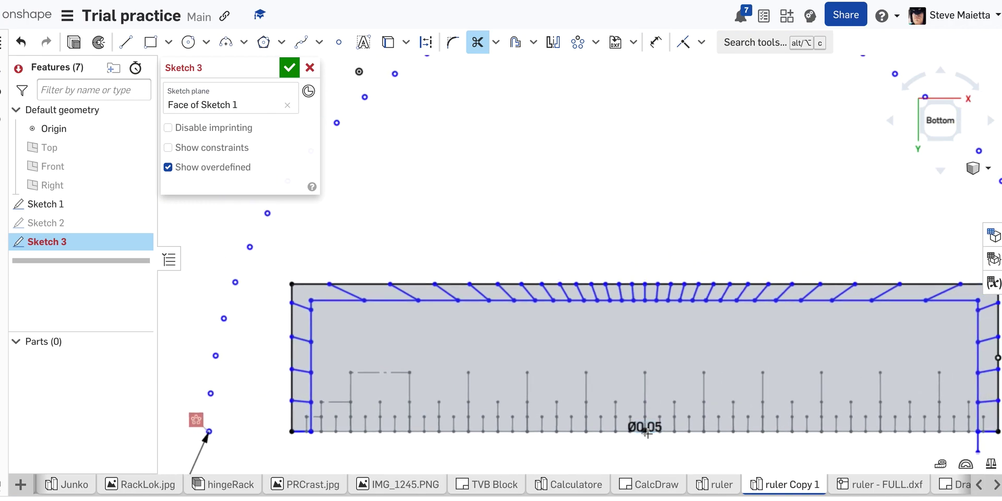
pyautogui.scroll(6, 299, 451)
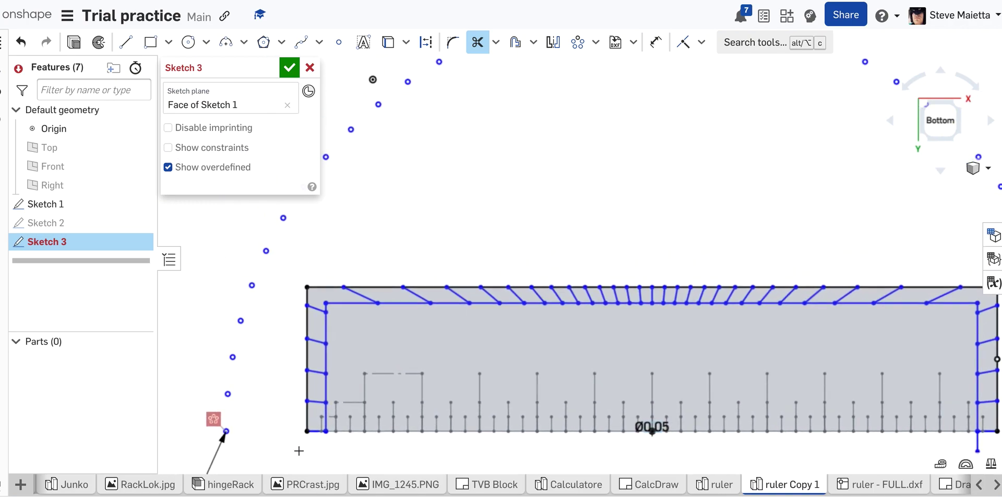
pyautogui.scroll(-3, 316, 340)
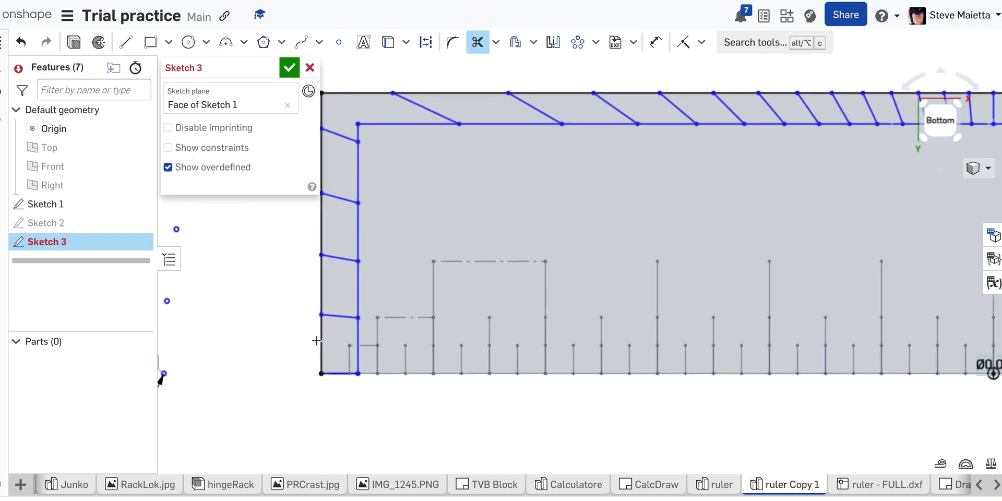
pyautogui.moveTo(339, 341)
pyautogui.mouseDown()
pyautogui.moveTo(392, 308)
pyautogui.moveTo(326, 297)
pyautogui.moveTo(303, 259)
pyautogui.moveTo(371, 235)
pyautogui.moveTo(320, 186)
pyautogui.mouseUp()
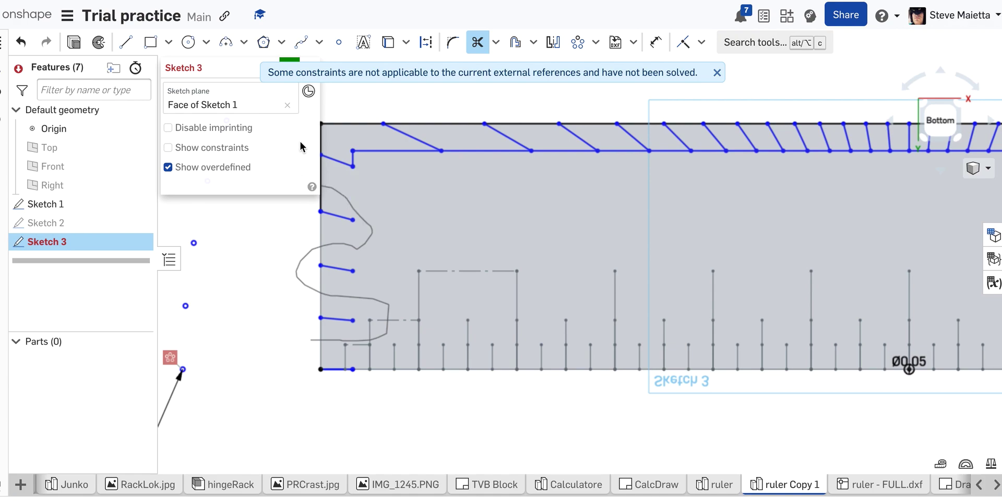
# - Trim the border line segments between the angle marks along the left part of the ruler's upper edge
pyautogui.moveTo(357, 157)
pyautogui.mouseDown()
pyautogui.moveTo(357, 127)
pyautogui.moveTo(376, 103)
pyautogui.moveTo(435, 120)
pyautogui.mouseUp()
pyautogui.moveTo(472, 155)
pyautogui.mouseDown()
pyautogui.moveTo(504, 171)
pyautogui.moveTo(566, 162)
pyautogui.mouseUp()
pyautogui.moveTo(530, 116); pyautogui.dragTo(573, 112)
pyautogui.moveTo(615, 149)
pyautogui.mouseDown()
pyautogui.moveTo(639, 160)
pyautogui.moveTo(673, 111)
pyautogui.moveTo(715, 164)
pyautogui.moveTo(736, 164)
pyautogui.moveTo(724, 110)
pyautogui.moveTo(760, 119)
pyautogui.moveTo(787, 167)
pyautogui.mouseUp()
# - Trim the outline and inner rectangle segments between the closely spaced angle marks in the middle of the ruler's upper edge
pyautogui.scroll(-4, 787, 167)
pyautogui.scroll(-3, 792, 171)
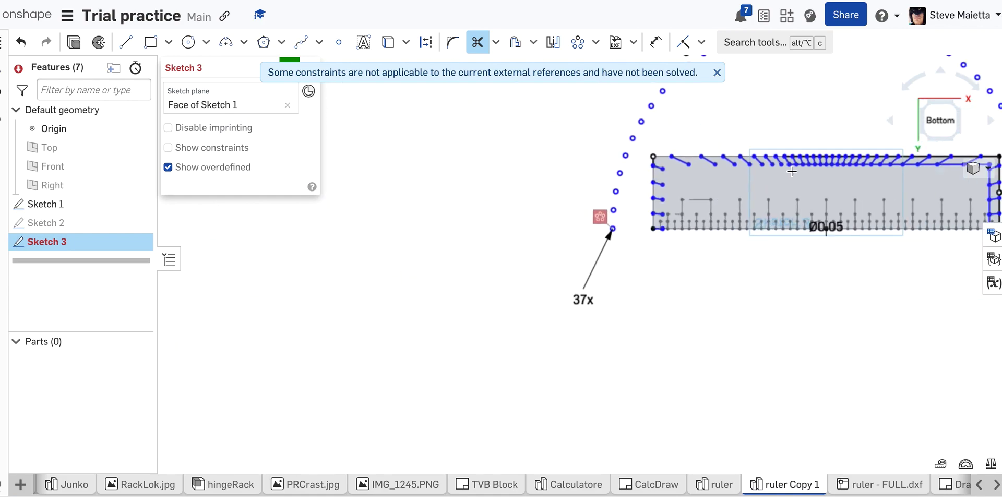
pyautogui.scroll(5, 853, 177)
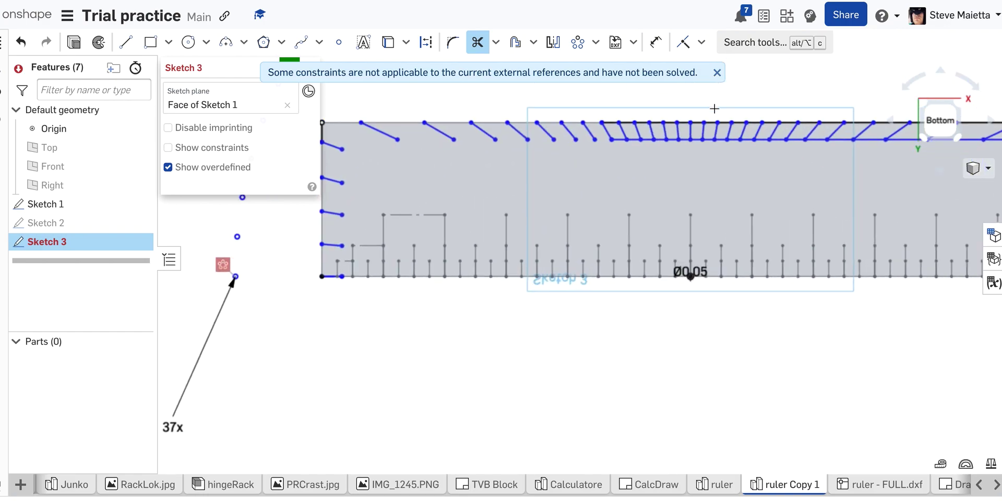
pyautogui.scroll(4, 741, 110)
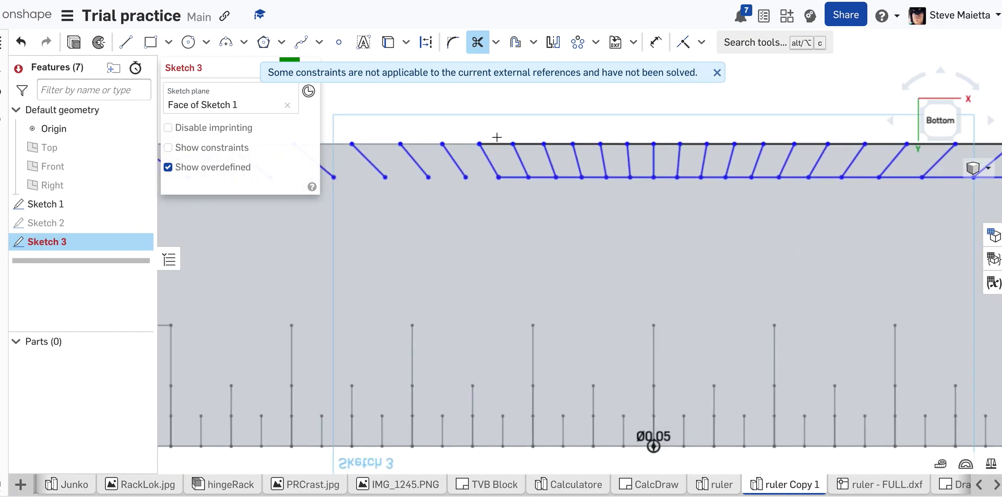
pyautogui.moveTo(517, 182)
pyautogui.mouseDown()
pyautogui.moveTo(538, 180)
pyautogui.moveTo(532, 156)
pyautogui.moveTo(553, 136)
pyautogui.moveTo(578, 187)
pyautogui.moveTo(590, 187)
pyautogui.moveTo(600, 130)
pyautogui.moveTo(635, 192)
pyautogui.moveTo(639, 149)
pyautogui.moveTo(667, 153)
pyautogui.moveTo(671, 201)
pyautogui.mouseUp()
pyautogui.moveTo(699, 133); pyautogui.dragTo(723, 146)
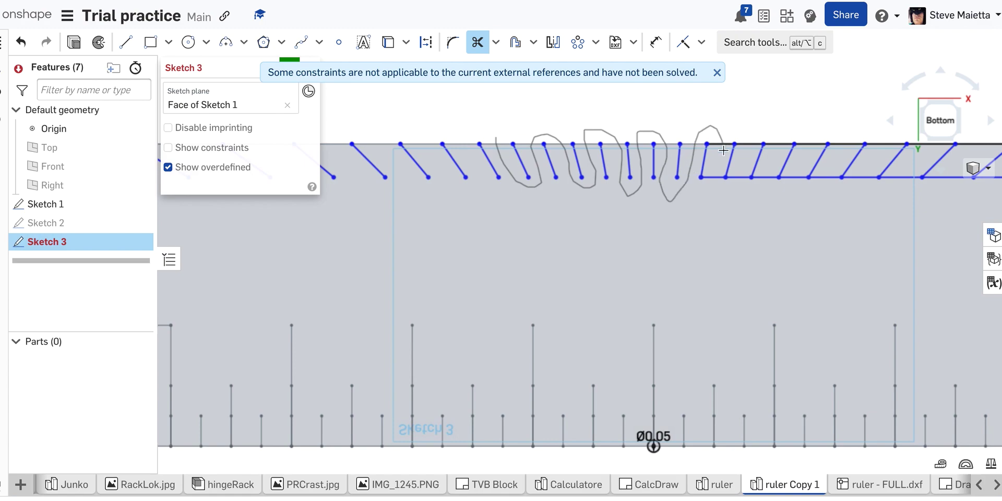
pyautogui.moveTo(717, 191); pyautogui.dragTo(735, 185)
pyautogui.moveTo(745, 151)
pyautogui.mouseDown()
pyautogui.moveTo(768, 135)
pyautogui.moveTo(762, 204)
pyautogui.moveTo(791, 181)
pyautogui.moveTo(804, 144)
pyautogui.moveTo(842, 127)
pyautogui.mouseUp()
pyautogui.moveTo(837, 165)
pyautogui.mouseDown()
pyautogui.moveTo(835, 201)
pyautogui.moveTo(880, 137)
pyautogui.moveTo(890, 139)
pyautogui.mouseUp()
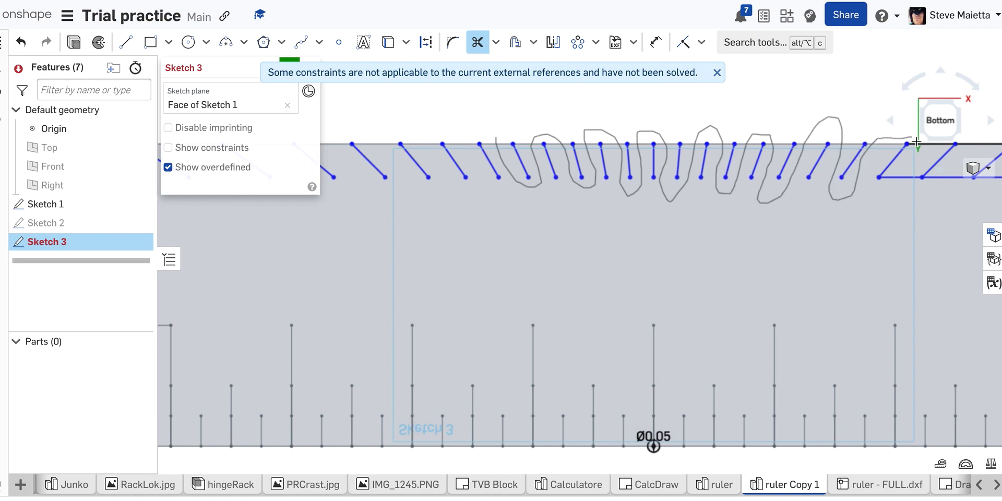
pyautogui.moveTo(913, 169)
pyautogui.mouseDown()
pyautogui.moveTo(927, 202)
pyautogui.moveTo(963, 163)
pyautogui.moveTo(970, 130)
pyautogui.mouseUp()
# - Trim the remaining border segments between the angle marks at the right end of the upper edge and down the right side
pyautogui.scroll(-10, 971, 130)
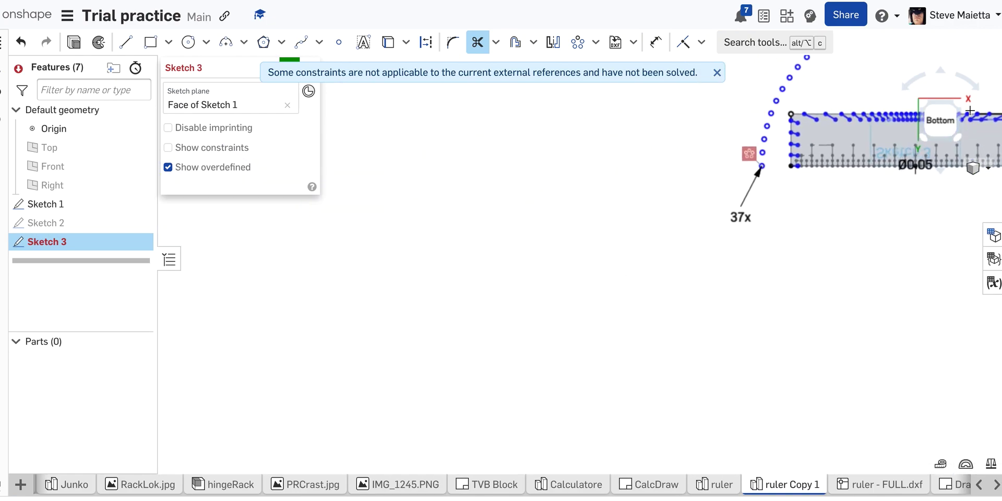
pyautogui.press('f')
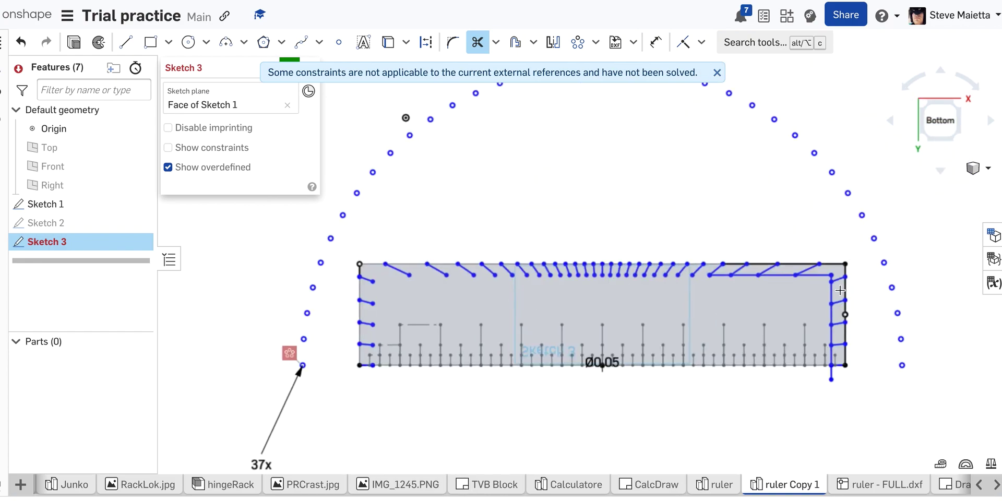
pyautogui.scroll(5, 832, 400)
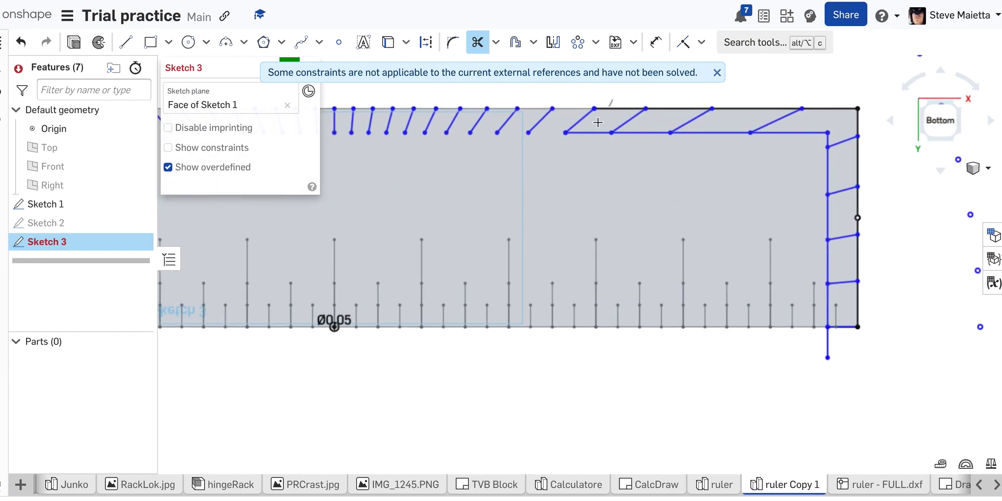
pyautogui.moveTo(628, 151); pyautogui.dragTo(648, 134)
pyautogui.moveTo(698, 96)
pyautogui.mouseDown()
pyautogui.moveTo(734, 110)
pyautogui.moveTo(720, 146)
pyautogui.moveTo(793, 138)
pyautogui.moveTo(831, 110)
pyautogui.moveTo(846, 125)
pyautogui.moveTo(820, 149)
pyautogui.moveTo(875, 165)
pyautogui.moveTo(808, 241)
pyautogui.mouseUp()
pyautogui.moveTo(852, 263)
pyautogui.mouseDown()
pyautogui.moveTo(882, 276)
pyautogui.moveTo(816, 304)
pyautogui.moveTo(794, 346)
pyautogui.moveTo(841, 342)
pyautogui.mouseUp()
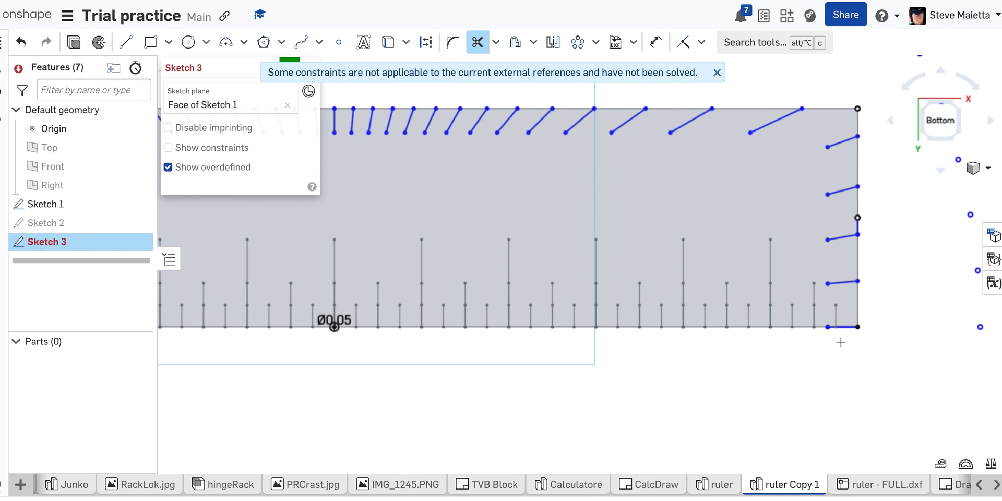
# - Examine the angle marks along the ruler's sides, upper edge and the 0.05 diameter circle for leftover segments
pyautogui.scroll(-8, 841, 341)
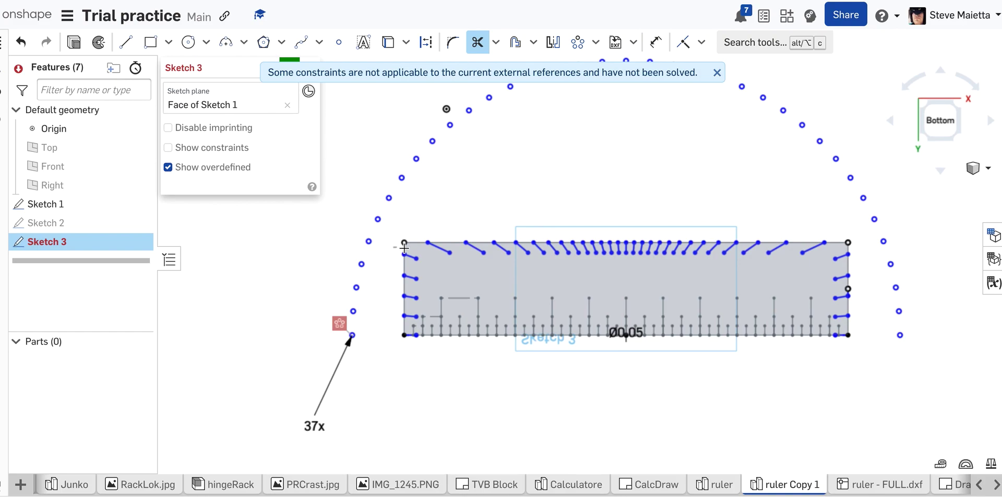
pyautogui.scroll(5, 396, 269)
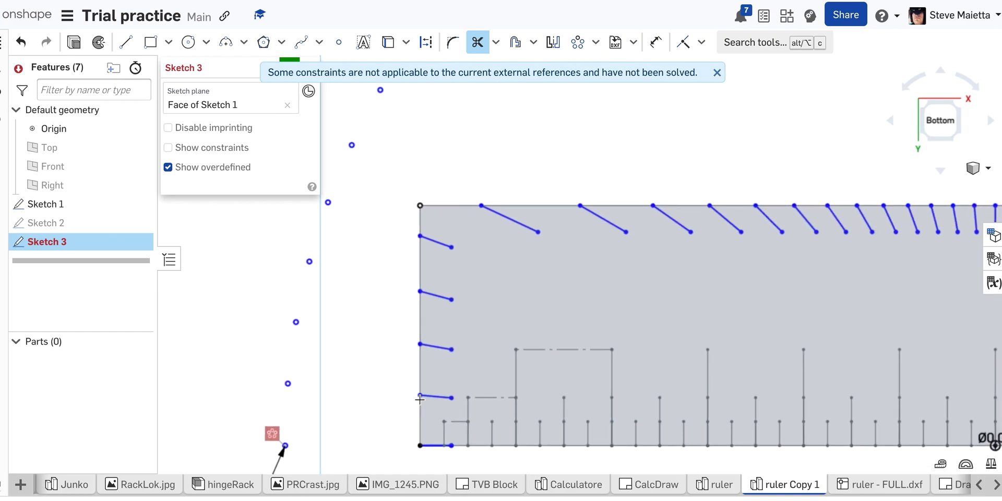
pyautogui.scroll(5, 438, 449)
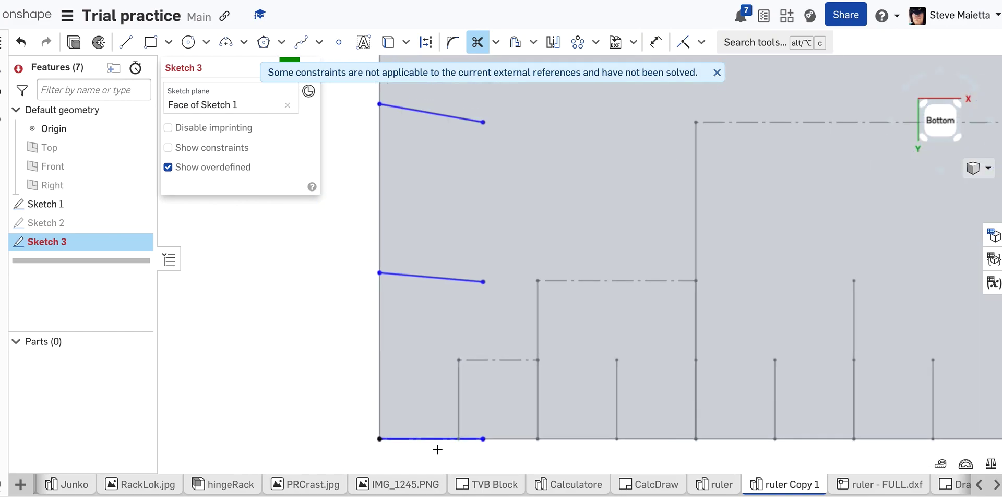
pyautogui.scroll(-4, 443, 277)
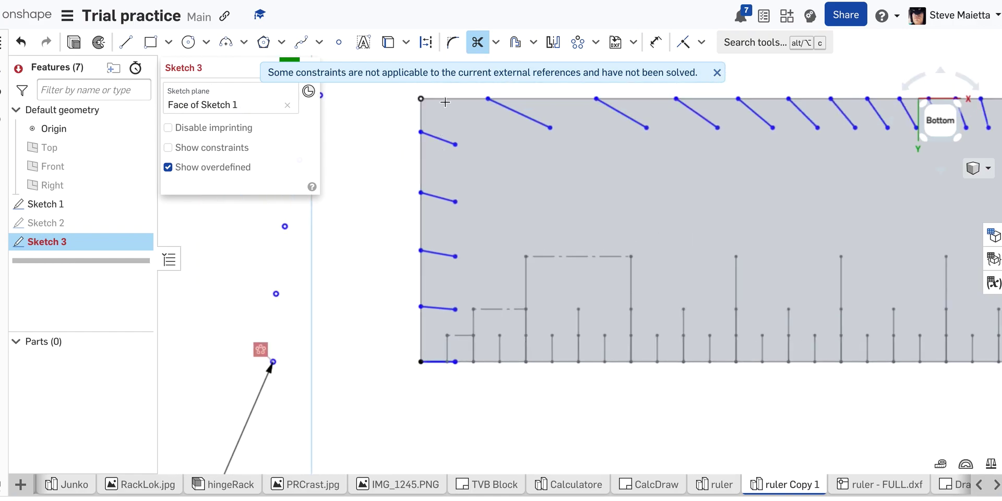
pyautogui.scroll(-5, 521, 100)
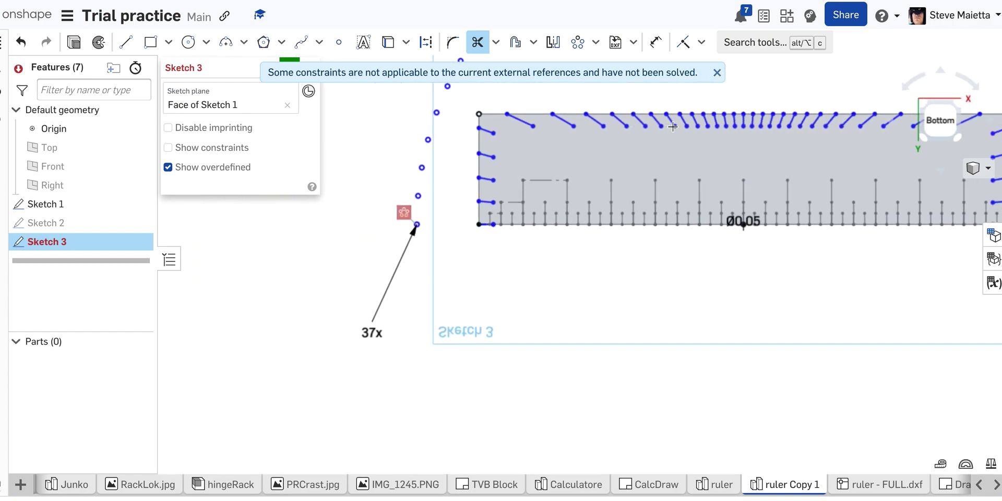
pyautogui.scroll(3, 744, 122)
pyautogui.scroll(-6, 744, 121)
pyautogui.scroll(5, 752, 188)
pyautogui.scroll(-5, 752, 188)
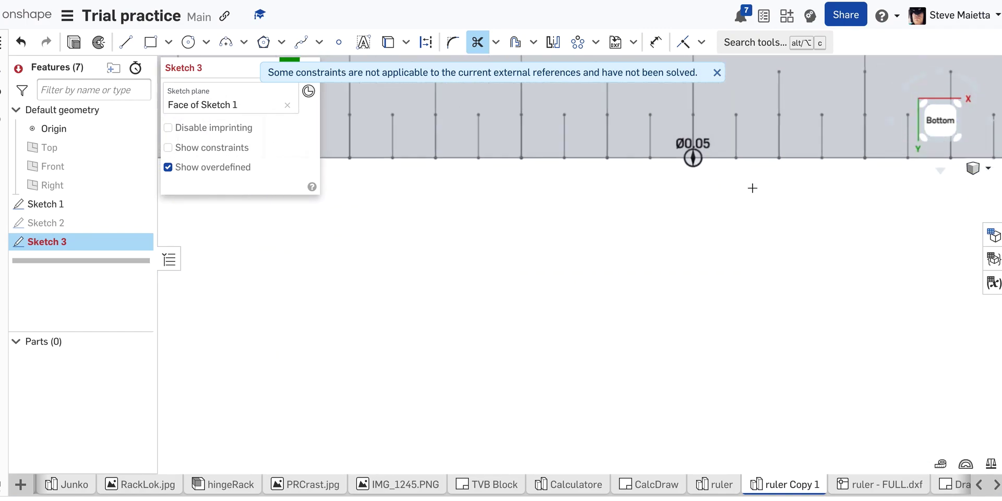
pyautogui.scroll(1, 826, 83)
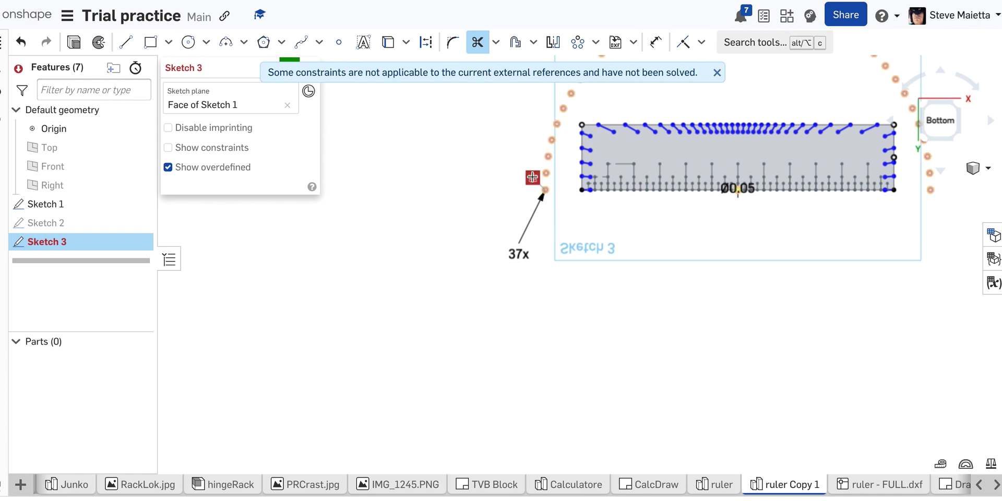
# - Leave the Trim tool and delete the overdefined 37-instance circular pattern constraint
pyautogui.rightClick(532, 177)
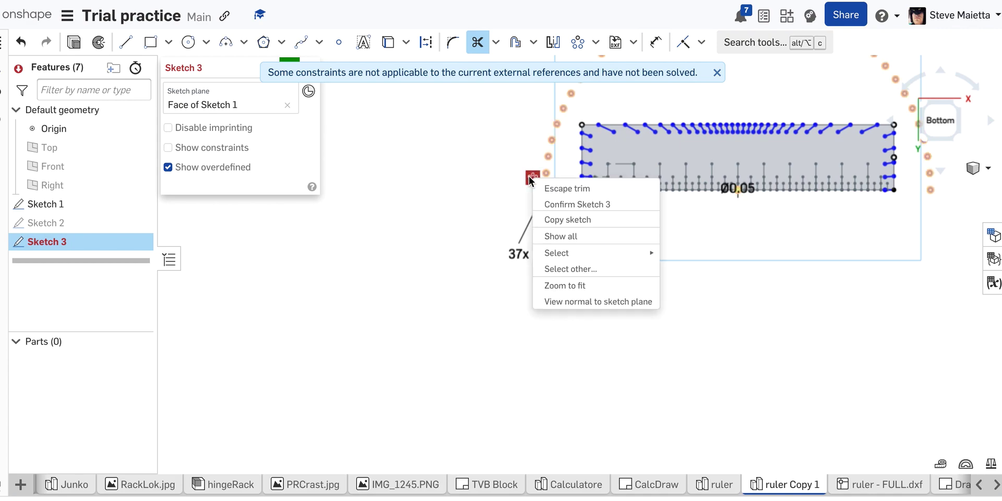
pyautogui.click(459, 183)
pyautogui.click(478, 42)
pyautogui.rightClick(532, 178)
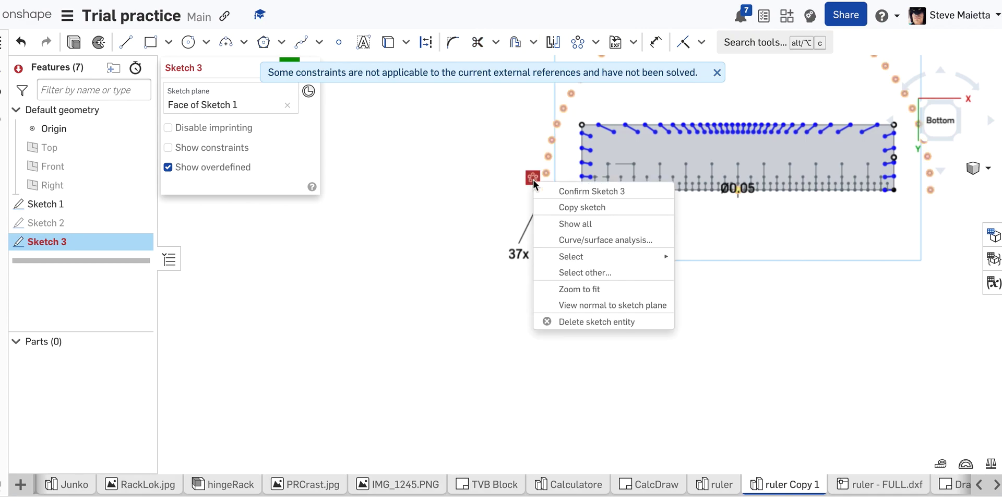
pyautogui.click(575, 323)
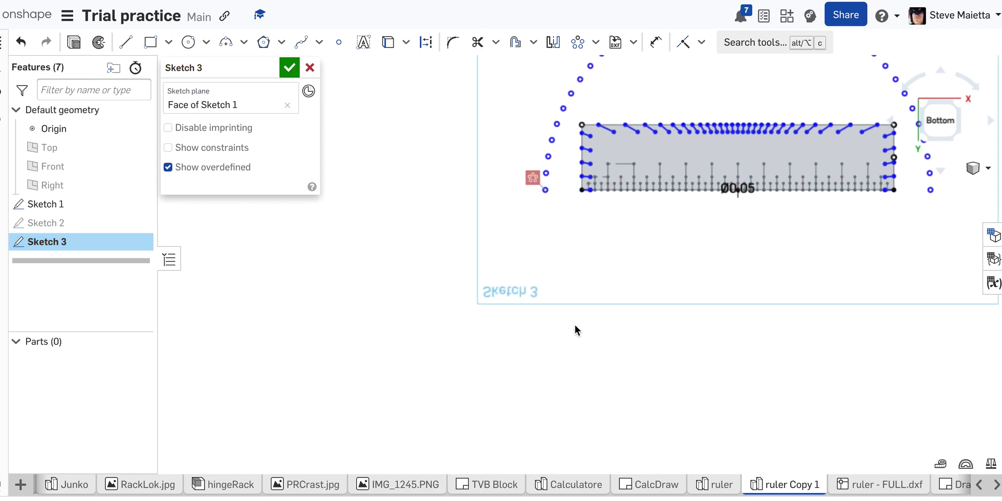
# - Rename the sketch as PROtractor and finish it
pyautogui.press('f')
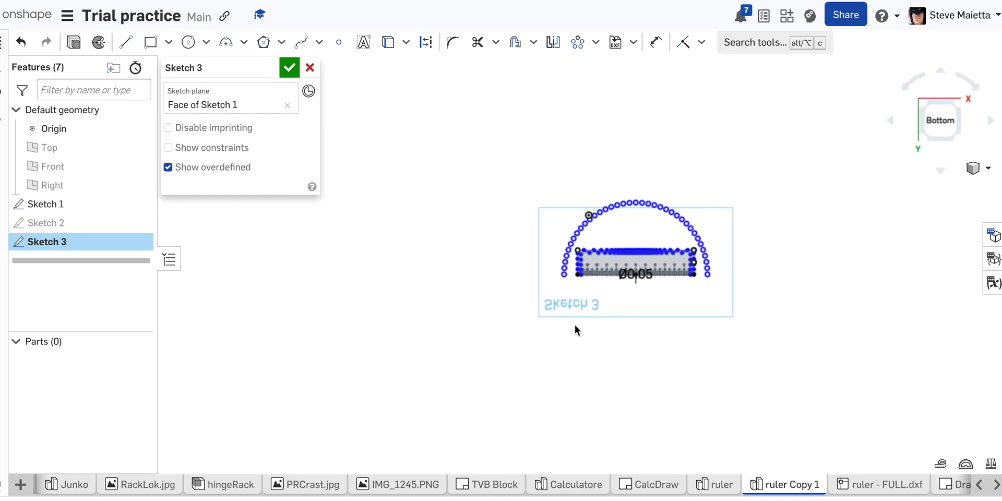
pyautogui.scroll(3, 609, 277)
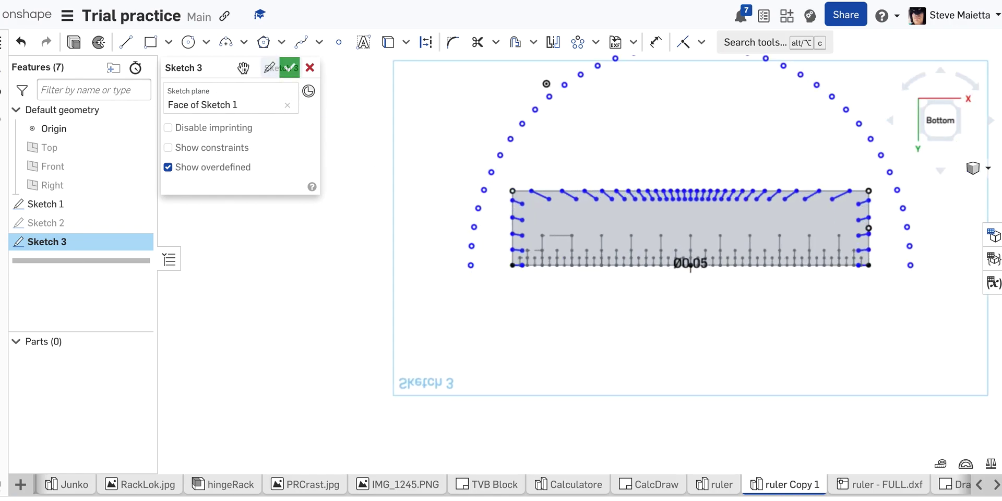
pyautogui.click(272, 72)
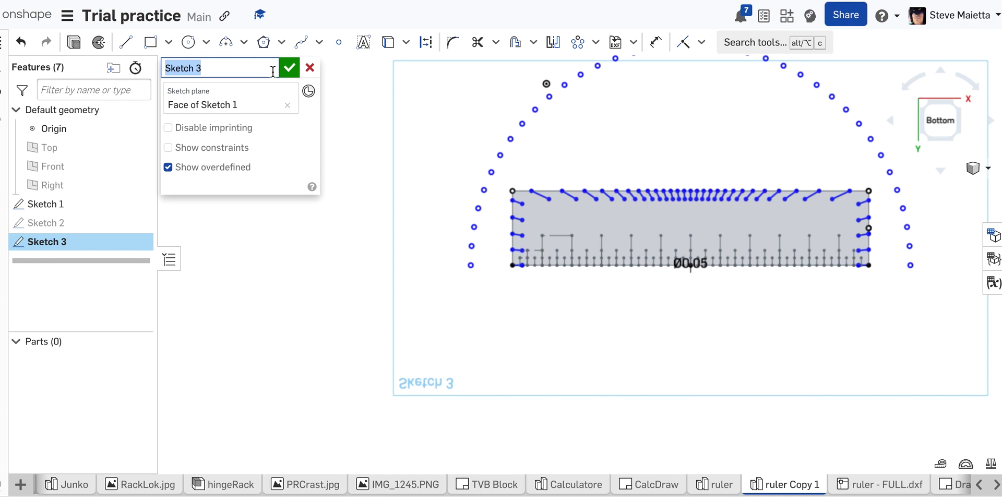
pyautogui.write('PROtractor')
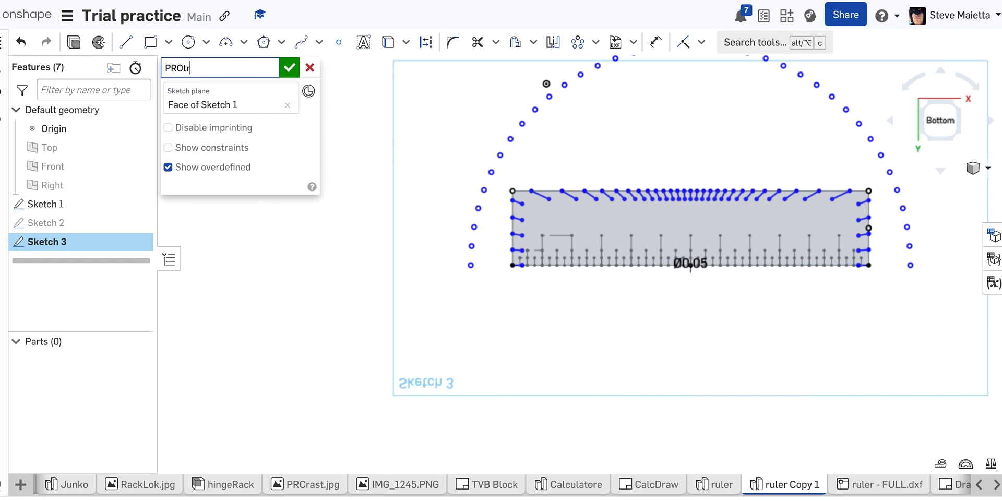
pyautogui.click(289, 68)
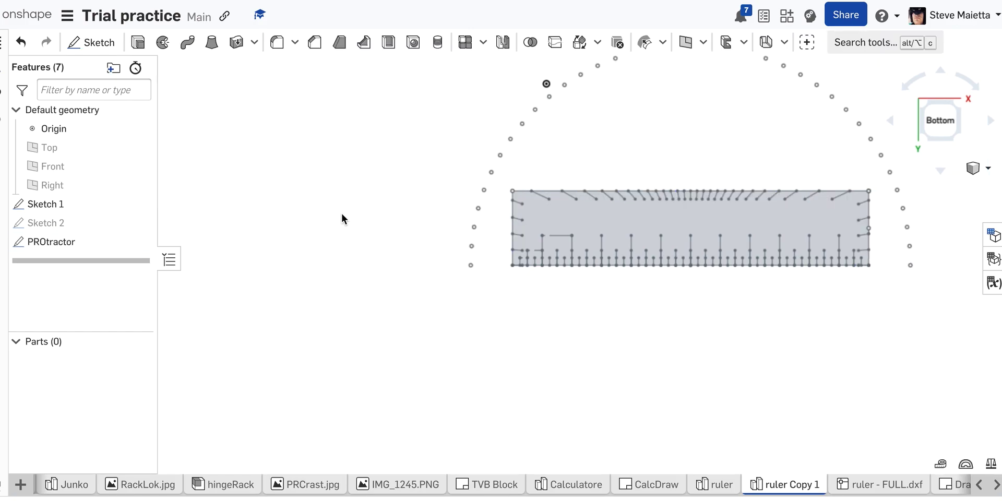
# - Show Sketch 2 and inspect the ruler's lettering together with the angle marks from the top side
pyautogui.scroll(-2, 342, 219)
pyautogui.scroll(5, 587, 197)
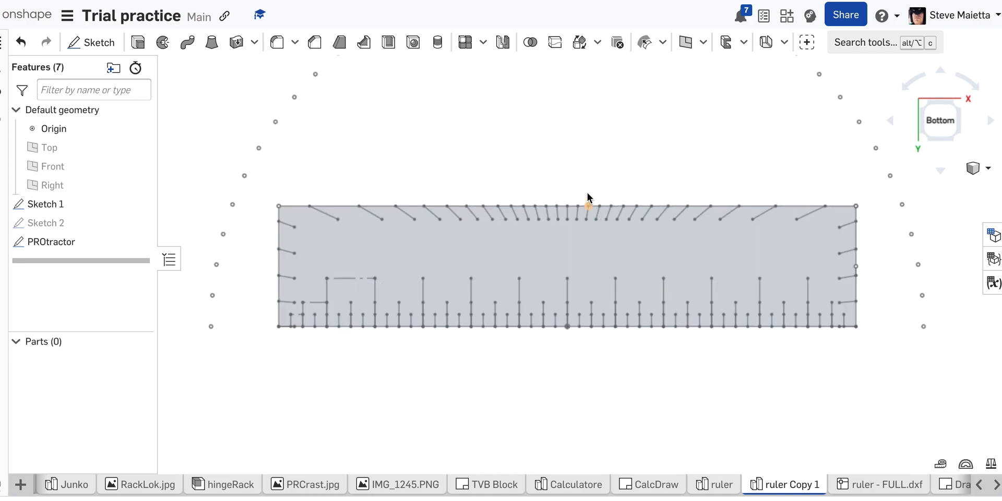
pyautogui.click(139, 222)
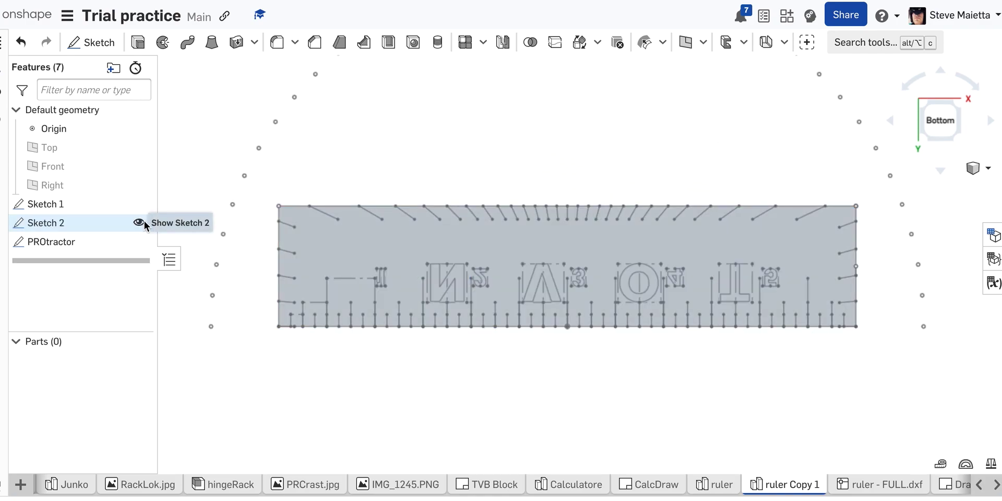
pyautogui.moveTo(628, 112)
pyautogui.mouseDown(button='right')
pyautogui.moveTo(636, 225)
pyautogui.moveTo(653, 271)
pyautogui.moveTo(637, 261)
pyautogui.mouseUp(button='right')
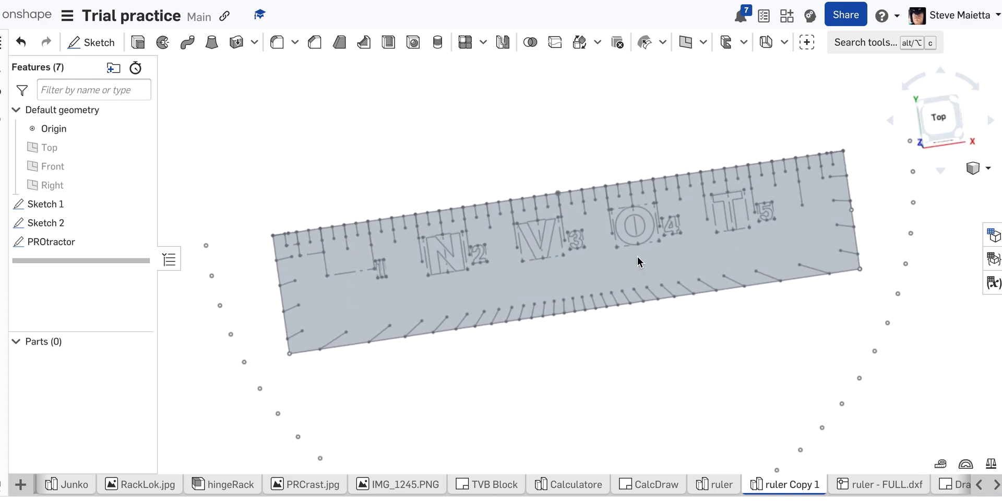
pyautogui.scroll(5, 556, 180)
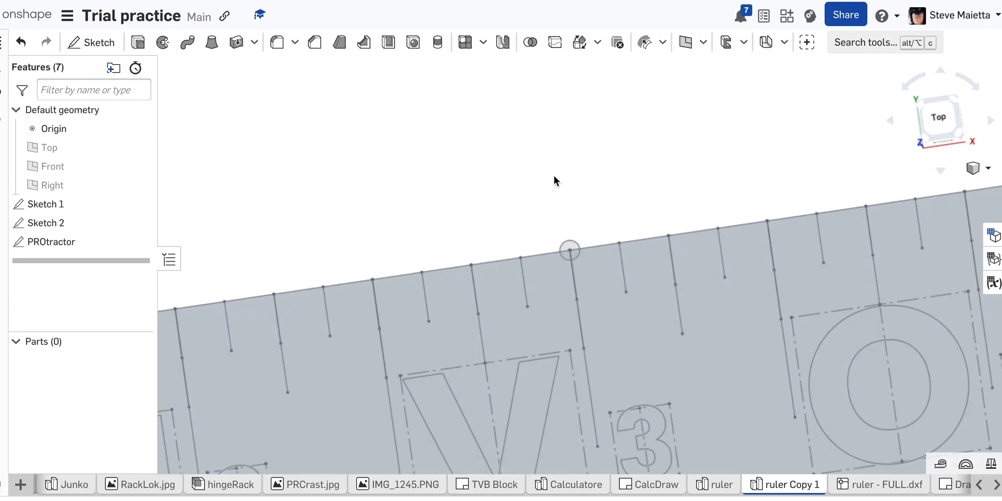
pyautogui.scroll(-8, 555, 180)
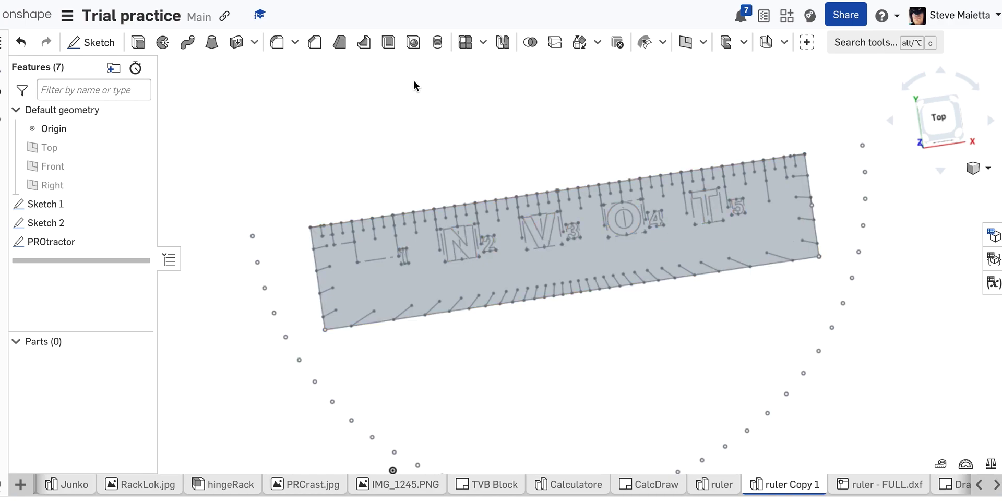
pyautogui.moveTo(390, 139)
pyautogui.mouseDown(button='right')
pyautogui.moveTo(409, 149)
pyautogui.moveTo(381, 141)
pyautogui.moveTo(420, 183)
pyautogui.mouseUp(button='right')
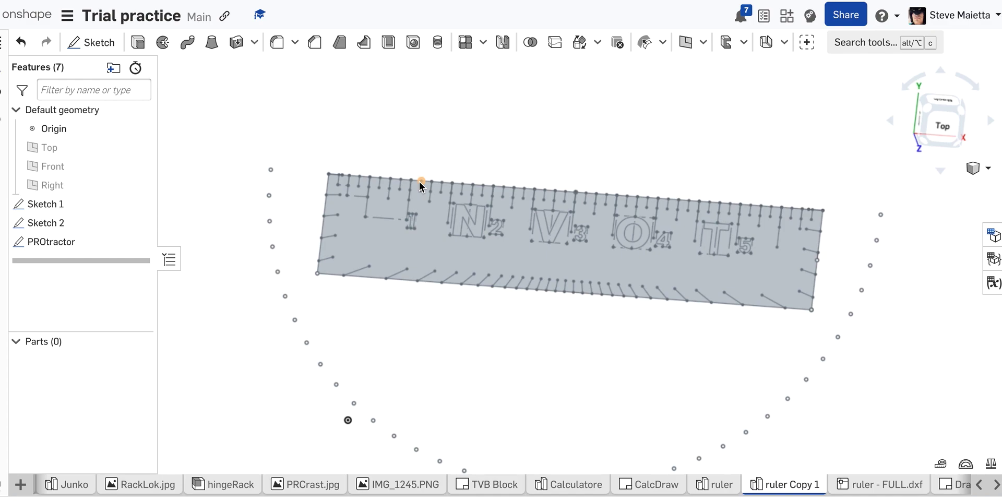